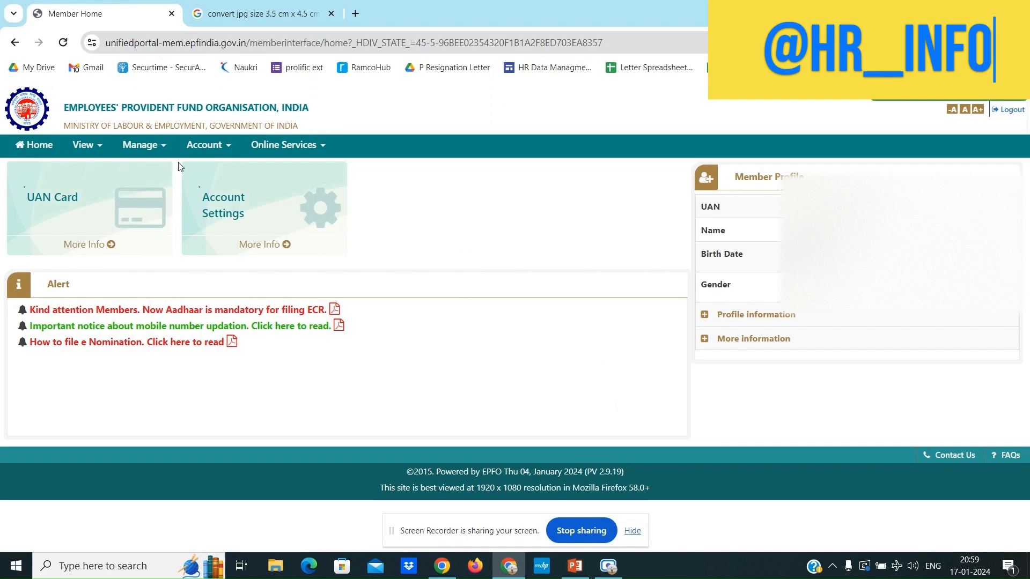
# Open the E-Nomination page, and open the photograph upload form from the member profile
pyautogui.click(138, 150)
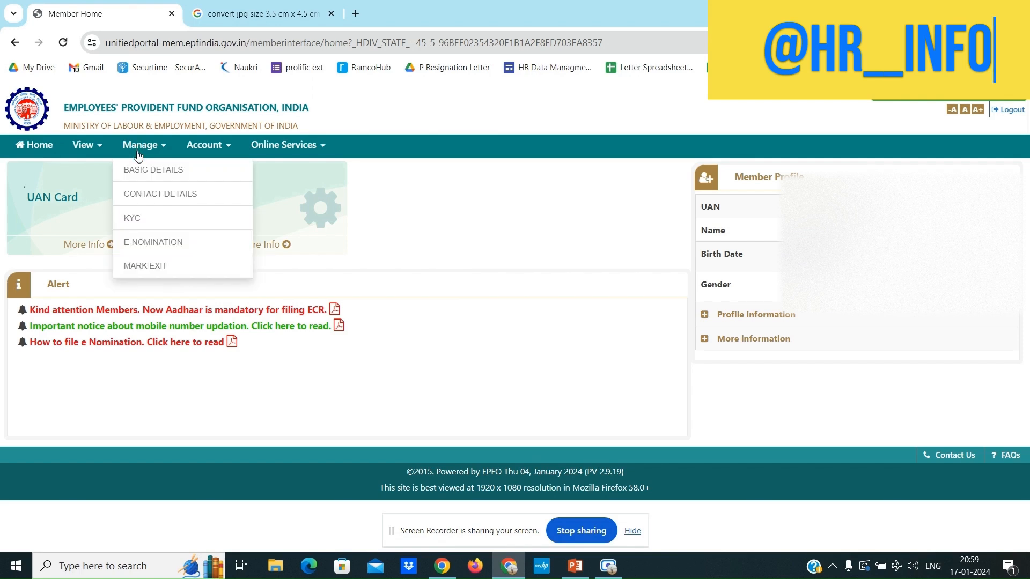
pyautogui.click(143, 250)
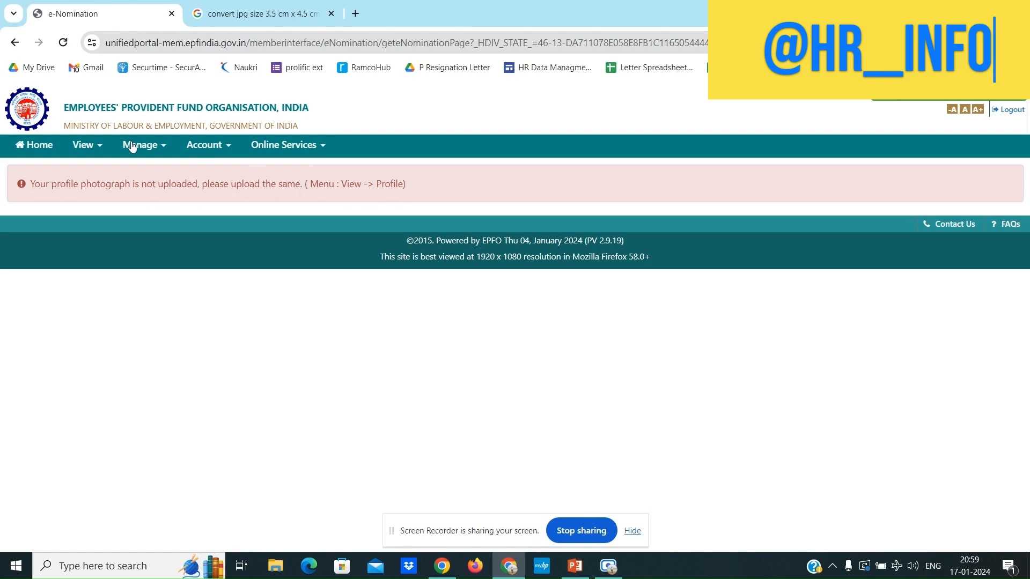
pyautogui.click(86, 150)
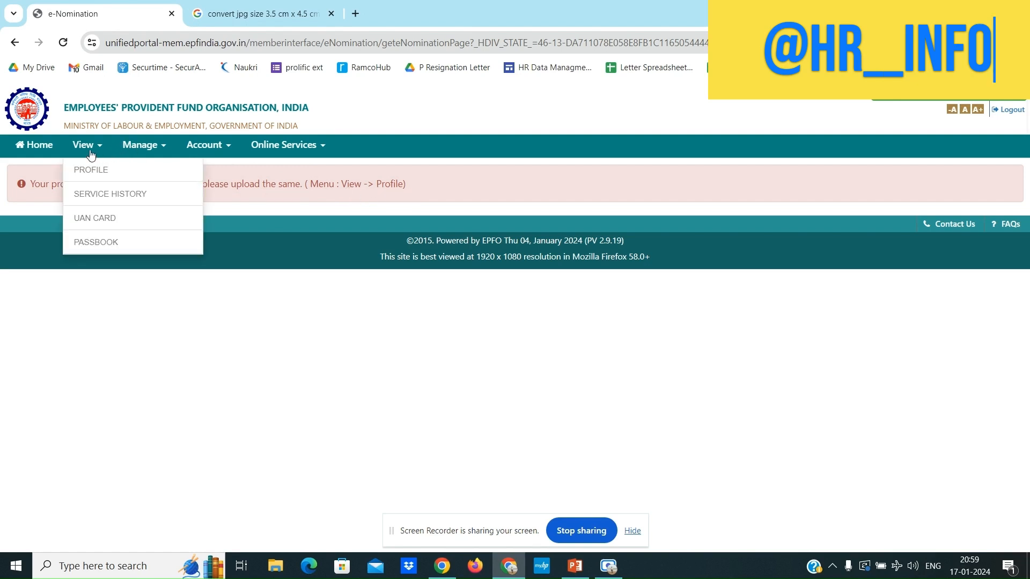
pyautogui.click(100, 173)
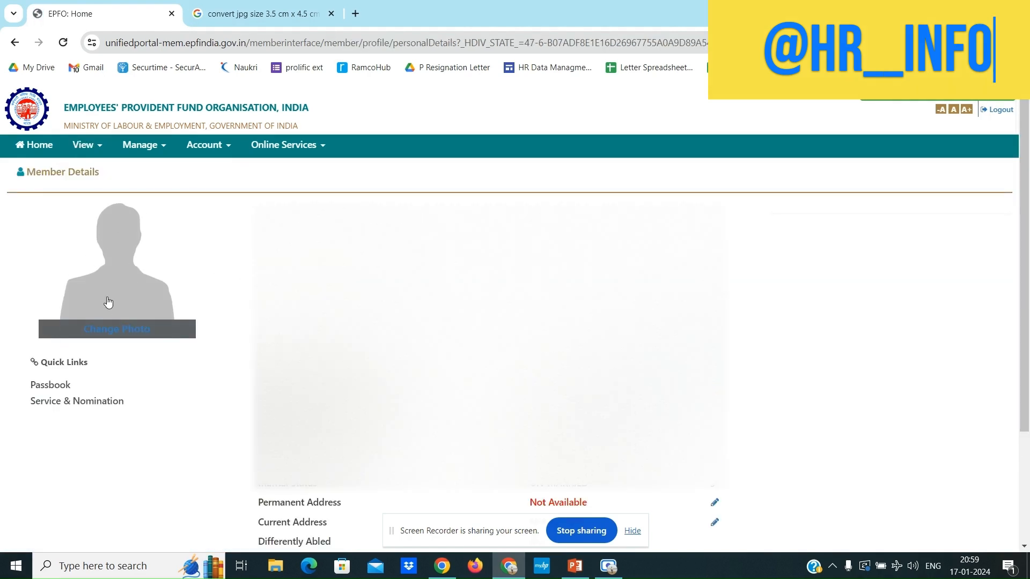
pyautogui.click(122, 333)
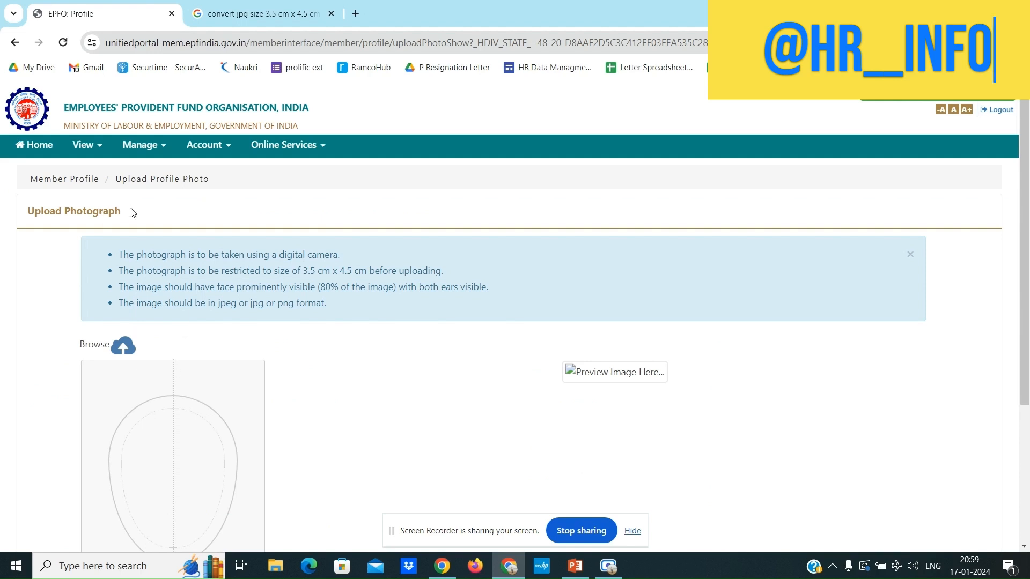
# Select the image "Employee Passport photo" from the Desktop's Employee folder as the profile photograph
pyautogui.moveTo(1025, 303); pyautogui.dragTo(1024, 443)
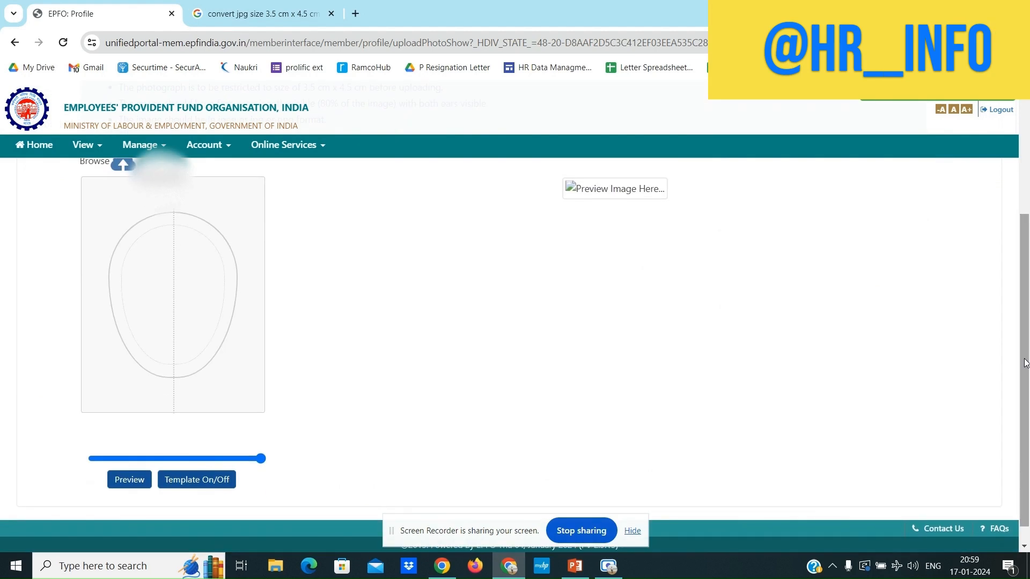
pyautogui.click(125, 165)
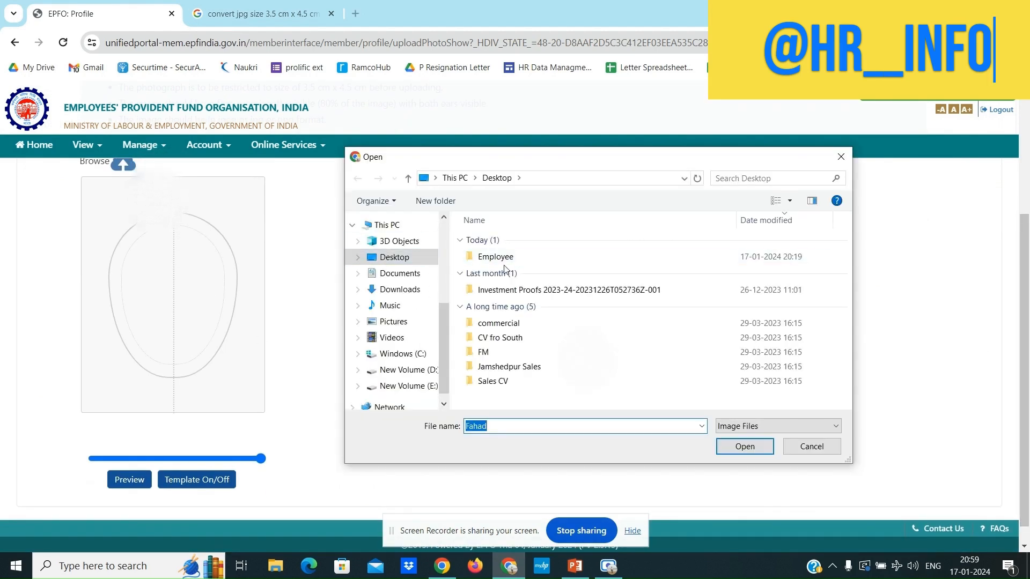
pyautogui.doubleClick(493, 258)
pyautogui.doubleClick(495, 263)
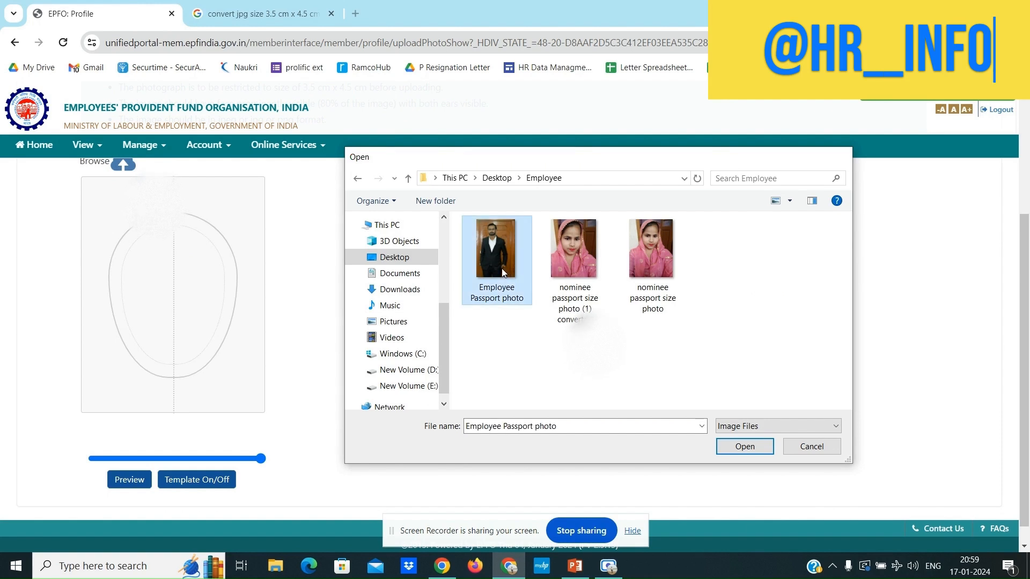
# Preview the selected photograph and upload it as the member's profile photo, accepting the upload confirmation
pyautogui.moveTo(243, 242); pyautogui.dragTo(246, 315)
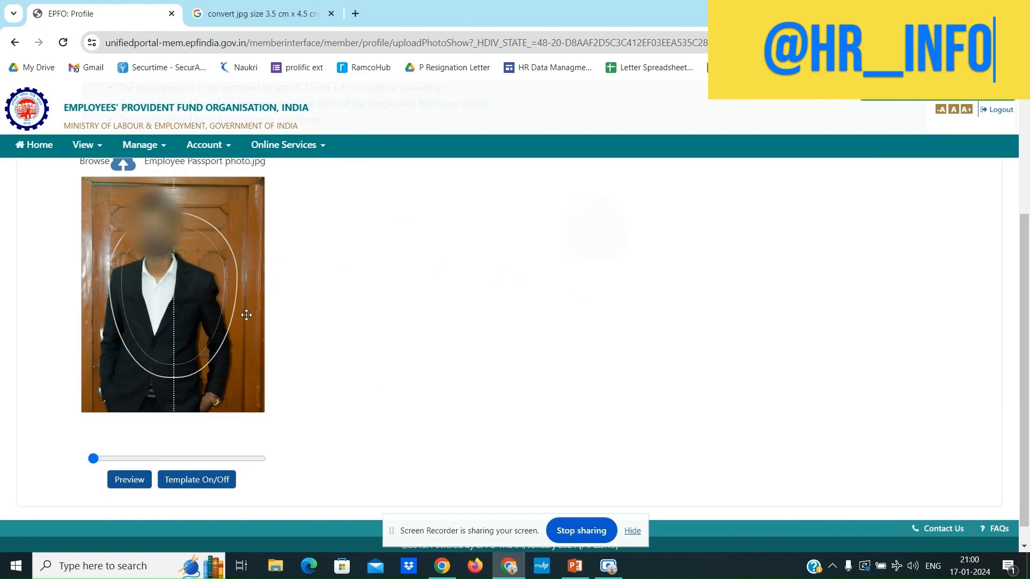
pyautogui.click(131, 481)
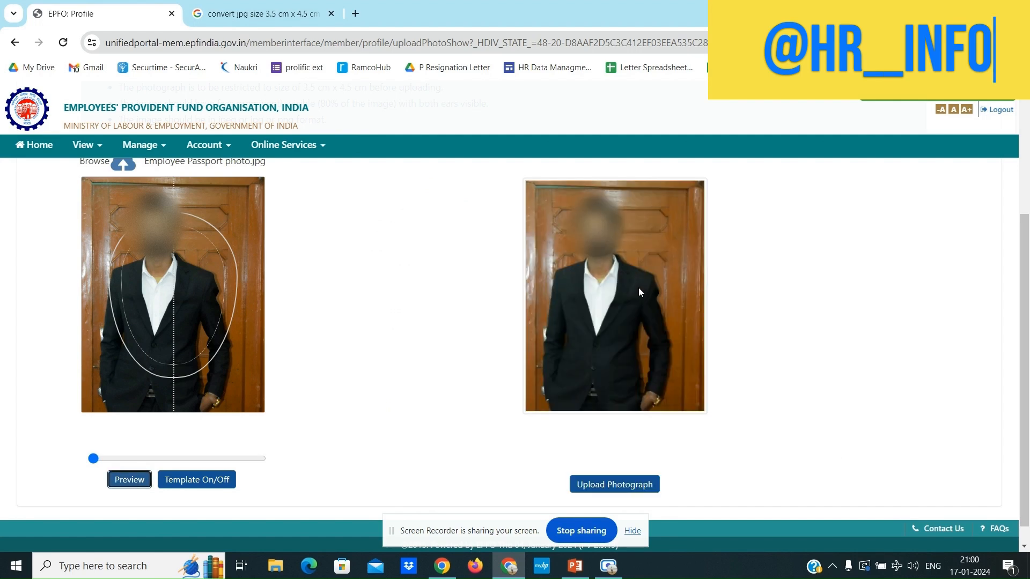
pyautogui.scroll(-1, 697, 407)
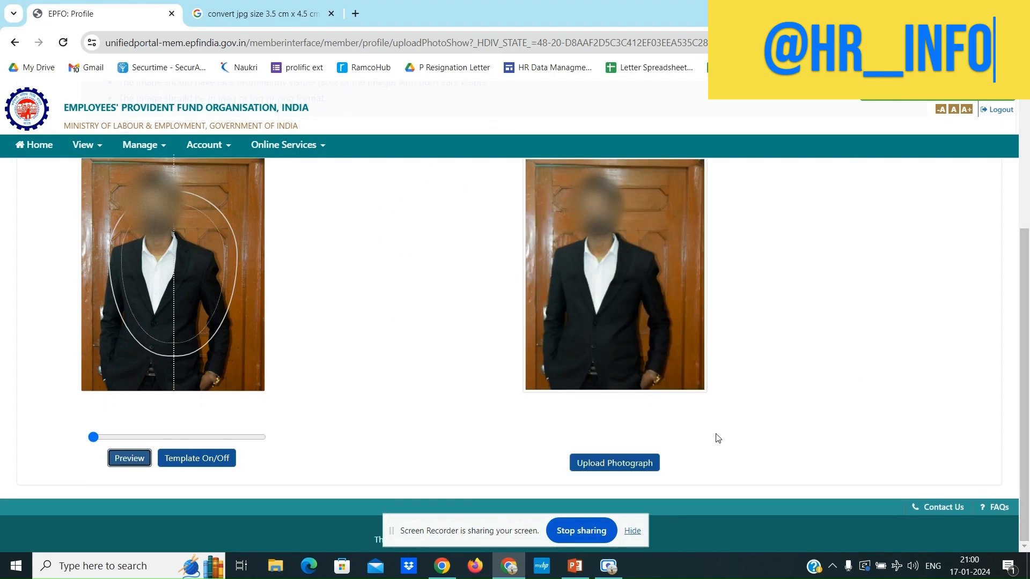
pyautogui.click(613, 462)
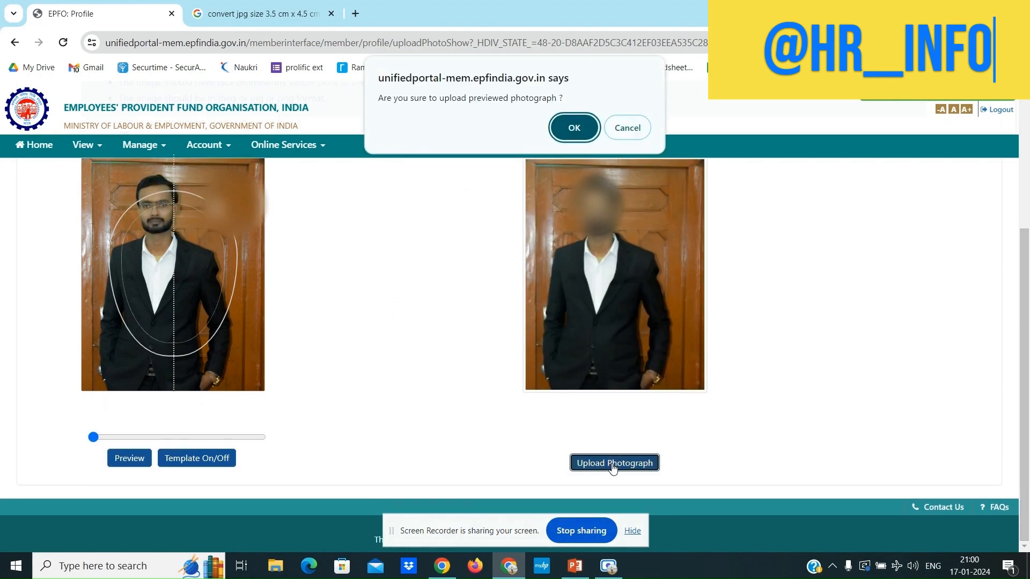
pyautogui.click(576, 134)
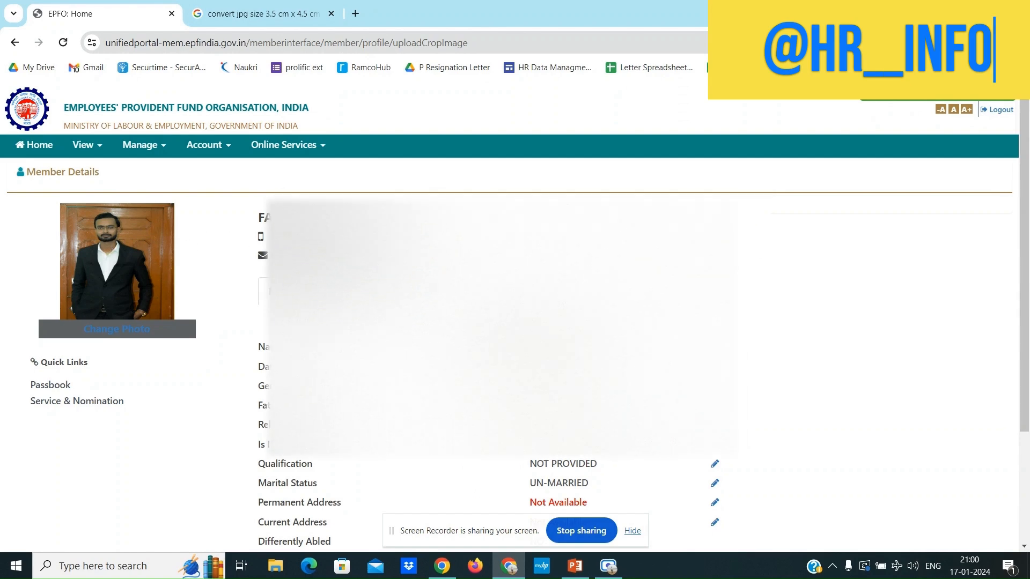
# Fill in the member's permanent address, mark the current address as the same, and submit the address form
pyautogui.moveTo(1025, 210); pyautogui.dragTo(1028, 292)
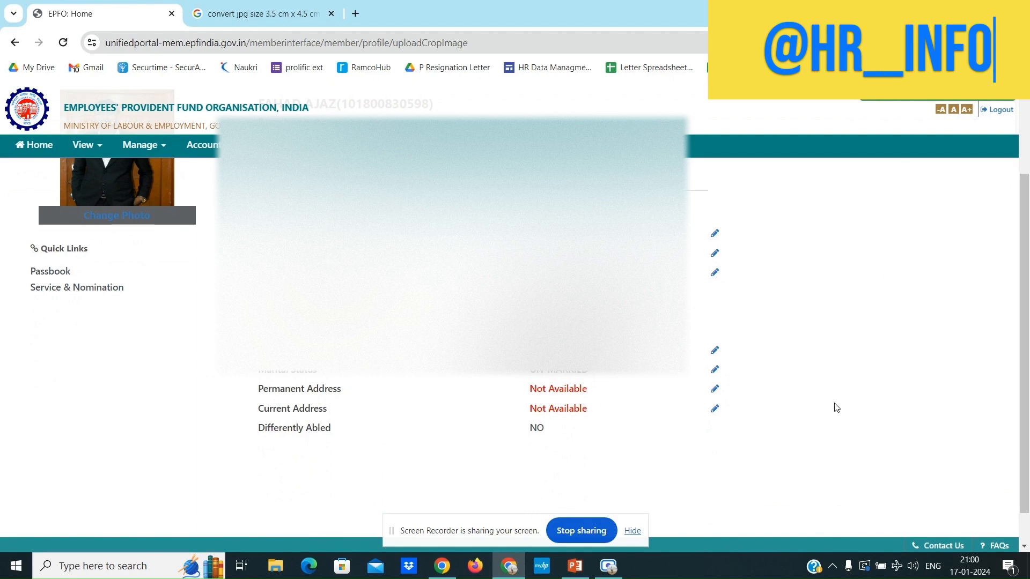
pyautogui.click(715, 390)
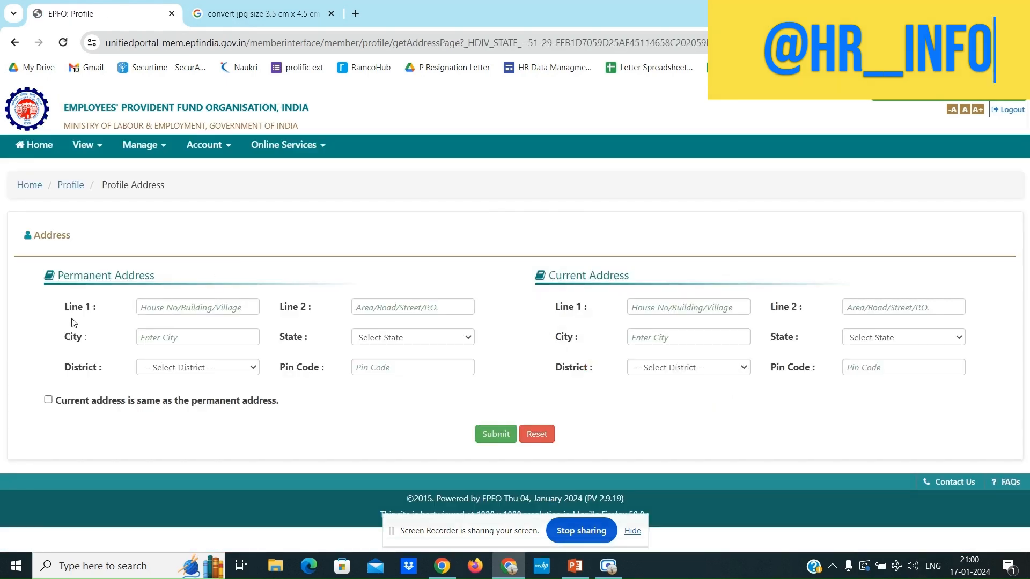
pyautogui.click(184, 310)
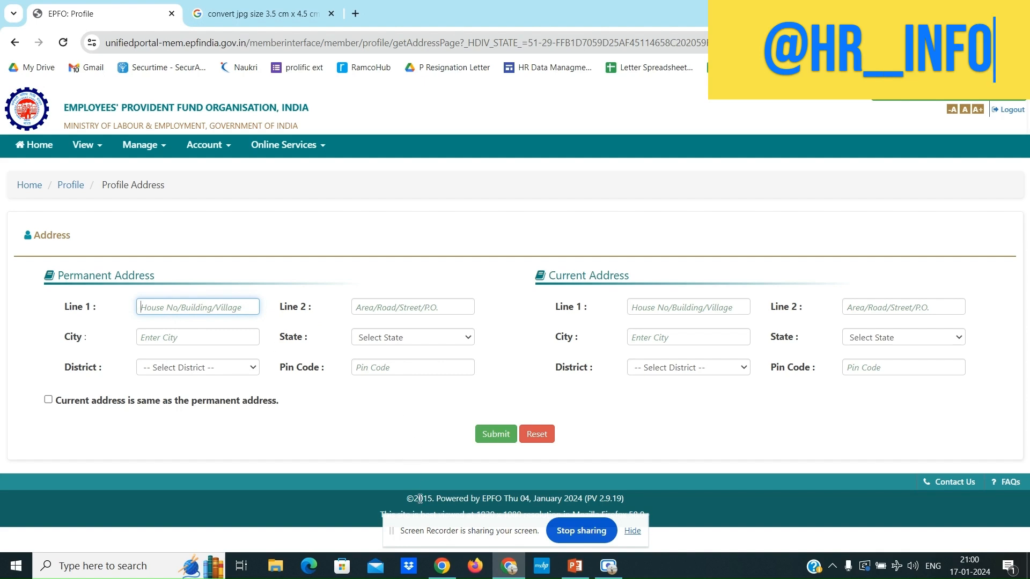
pyautogui.click(442, 573)
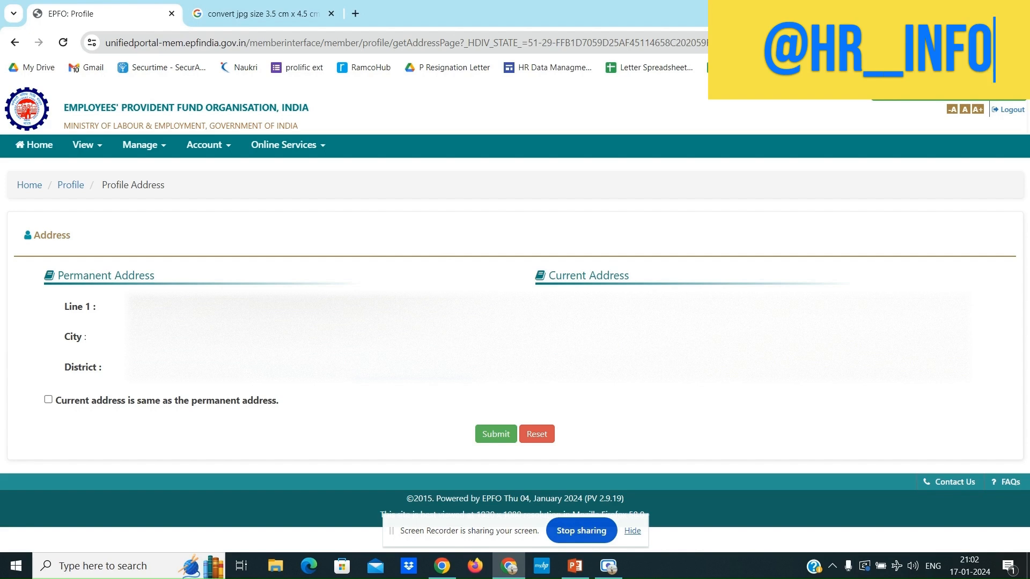
pyautogui.click(48, 400)
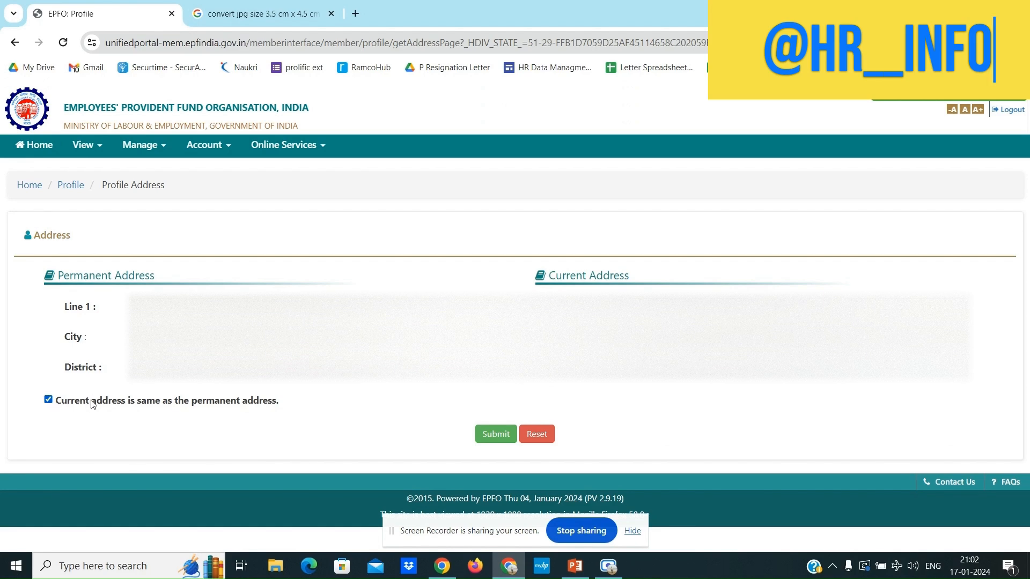
pyautogui.click(496, 435)
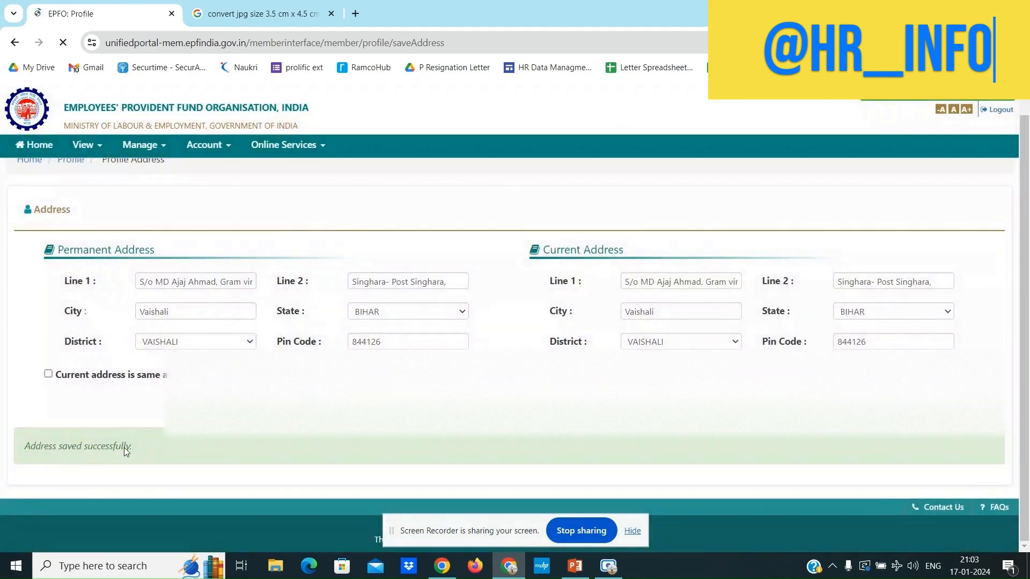
# Return to the profile page and review the member details and the saved address
pyautogui.scroll(1, 147, 446)
pyautogui.click(74, 187)
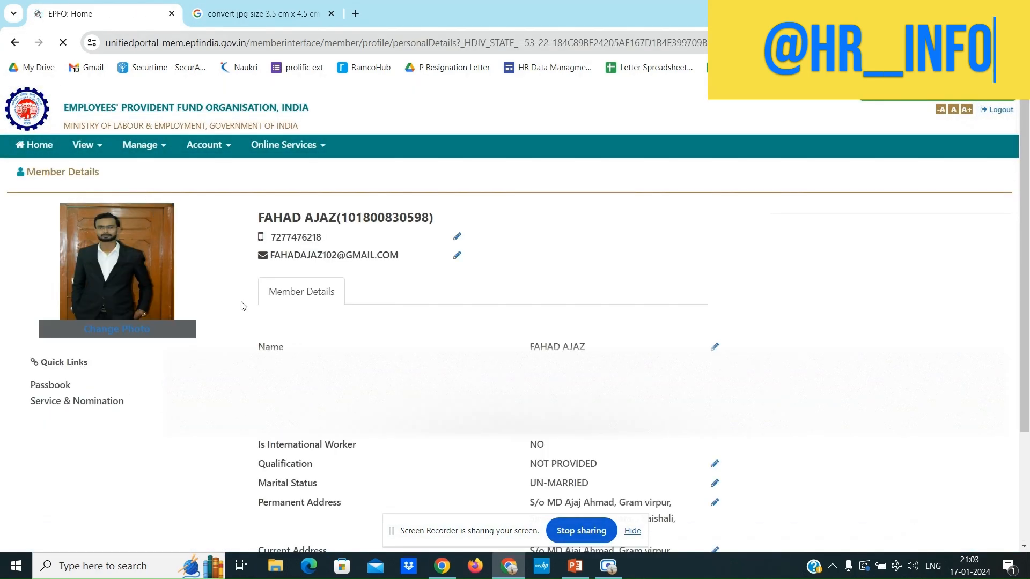
pyautogui.moveTo(1024, 191)
pyautogui.mouseDown()
pyautogui.moveTo(1022, 302)
pyautogui.moveTo(1026, 181)
pyautogui.mouseUp()
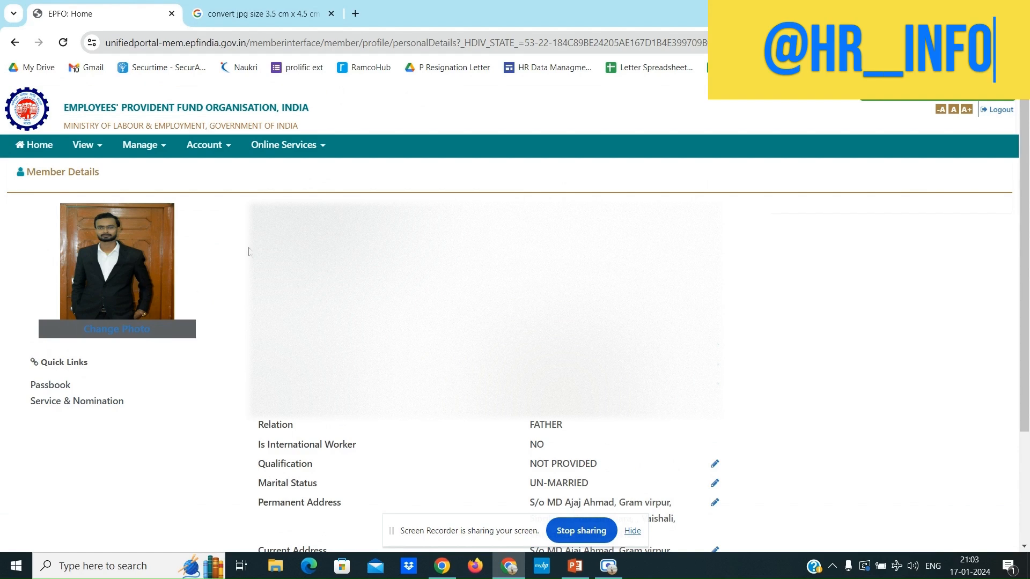
# Open the E-Nomination page and proceed with the listed profile details to the family declaration
pyautogui.click(144, 150)
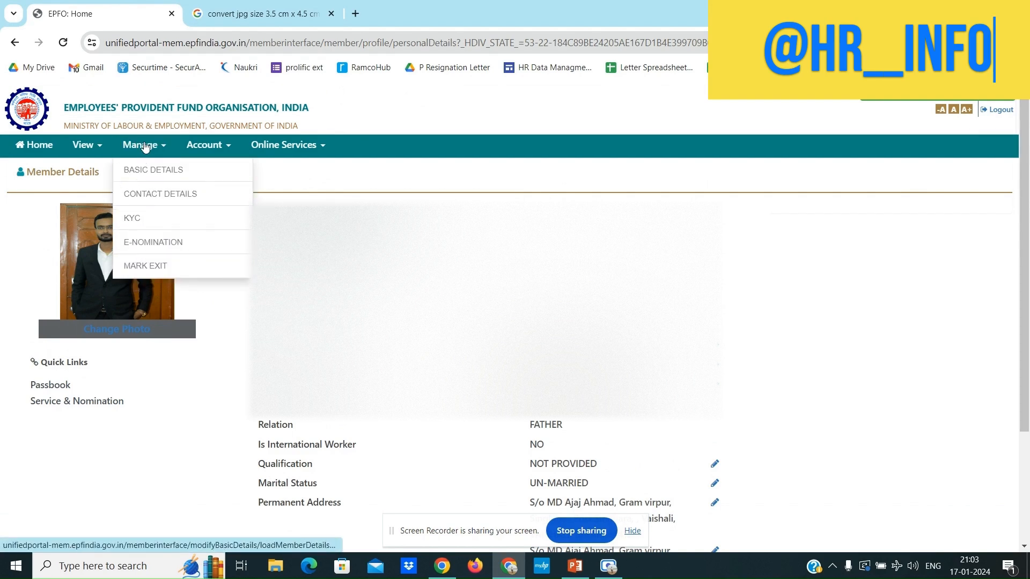
pyautogui.click(156, 243)
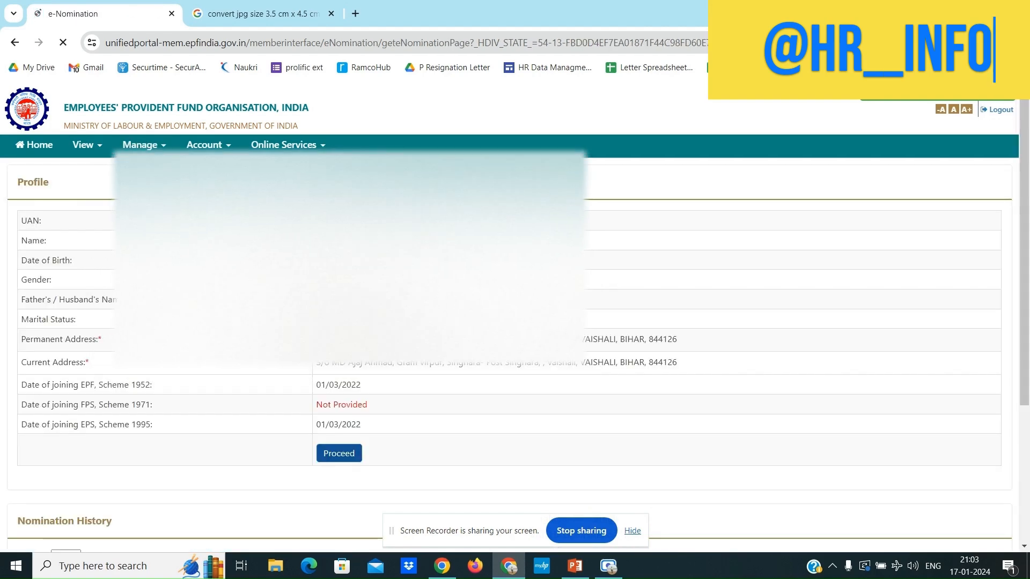
pyautogui.moveTo(1028, 228); pyautogui.dragTo(1028, 299)
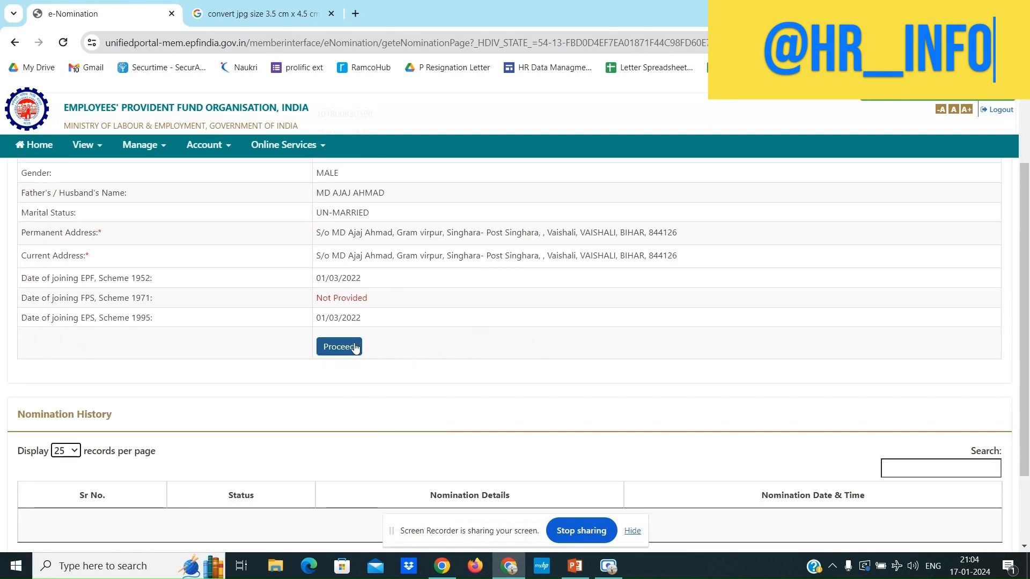
pyautogui.click(339, 442)
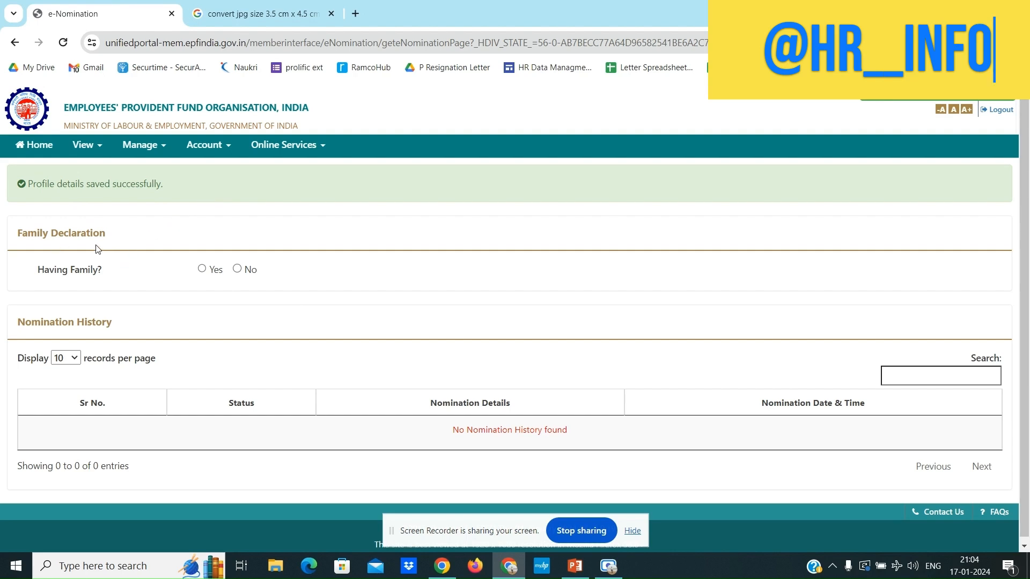
# Declare having family and enter the member's Aadhaar number, name, date of birth and address, with gender Female and relation Wife
pyautogui.click(202, 270)
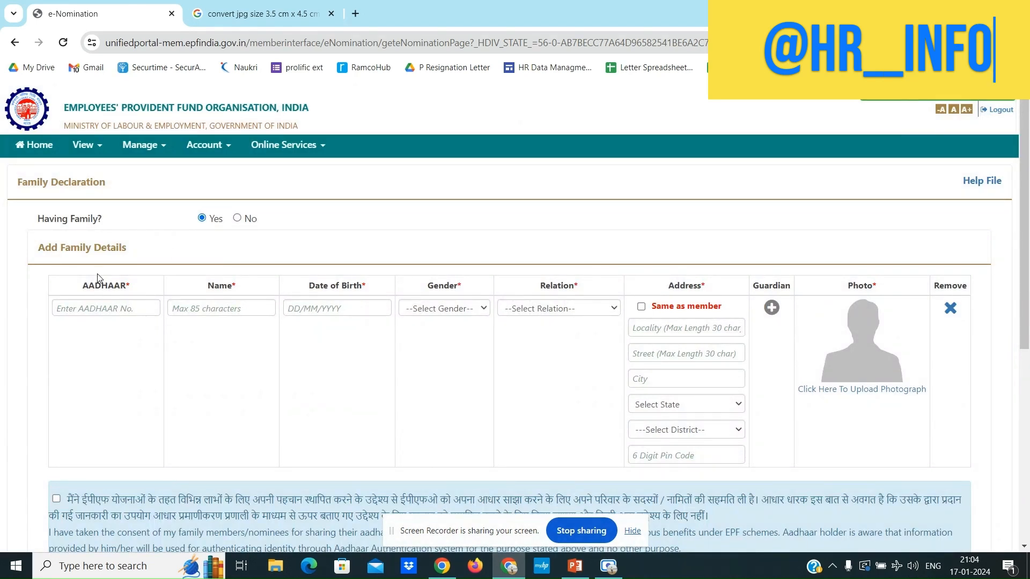
pyautogui.click(127, 309)
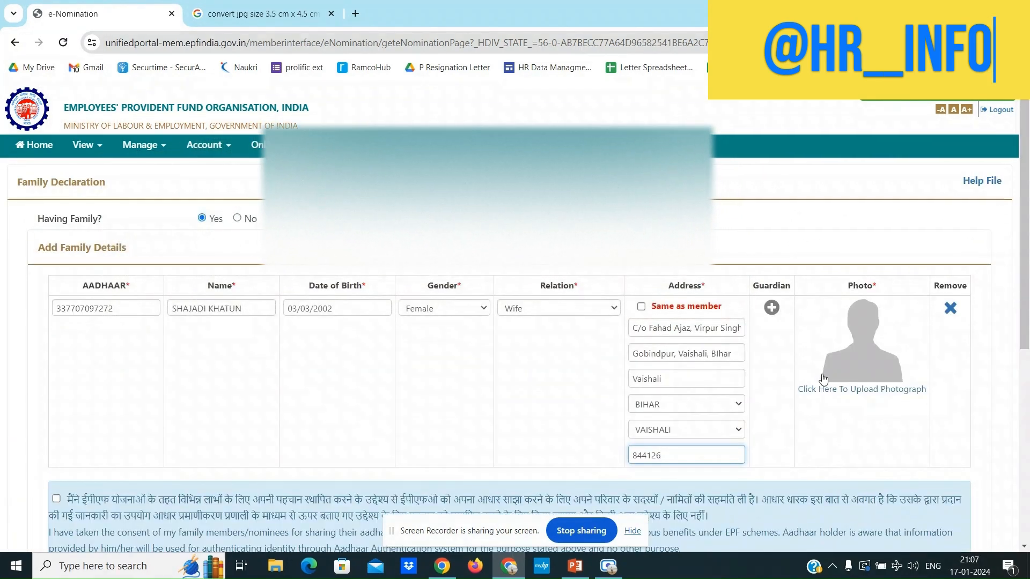
# Open the photograph upload form for the family member and check its image requirements
pyautogui.click(854, 389)
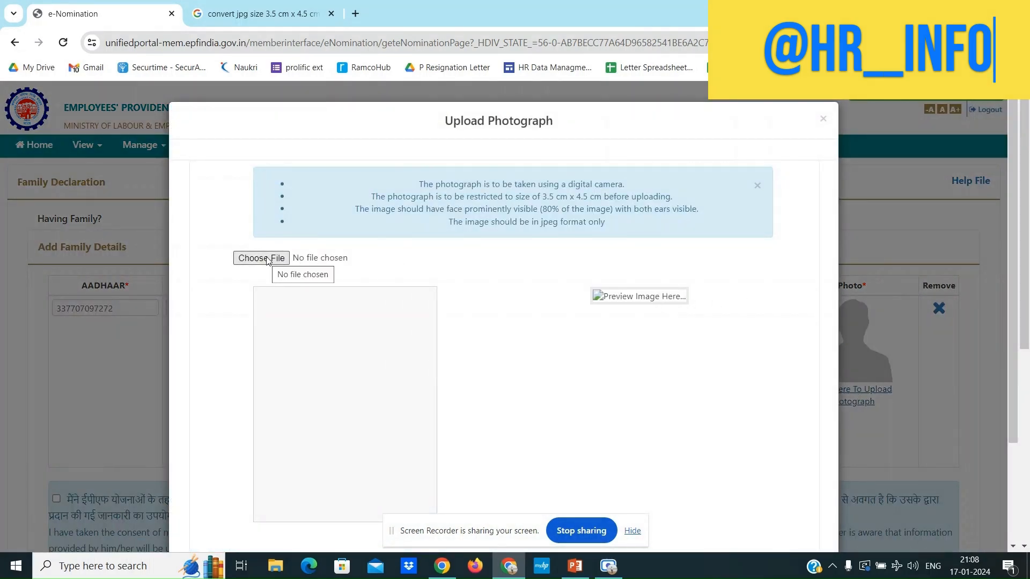
pyautogui.scroll(-1, 267, 261)
pyautogui.scroll(1, 268, 260)
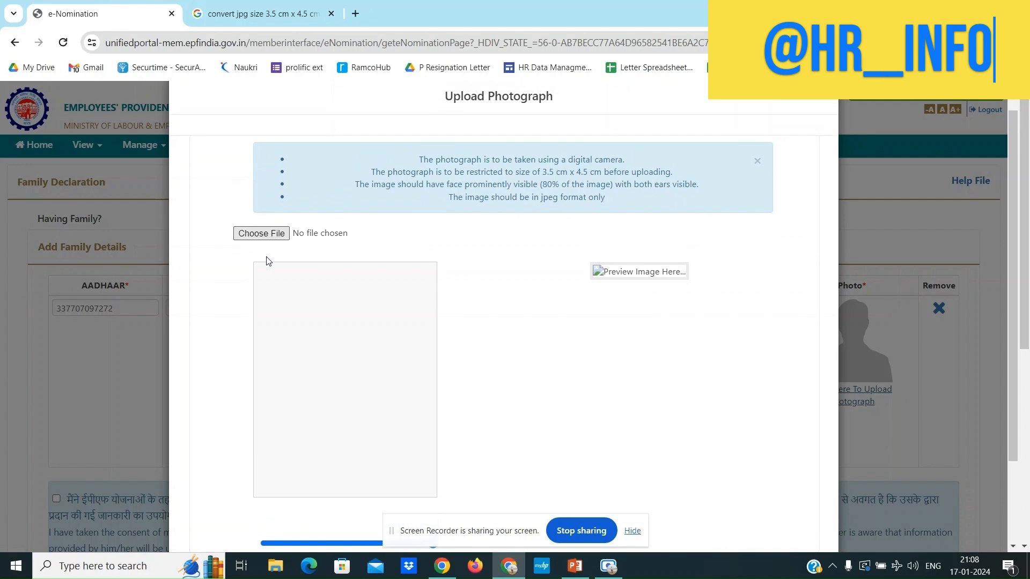
# Open the Pi7 tool for resizing images to 3.5cm x 4.5cm from the search results and examine its image selection
pyautogui.click(229, 14)
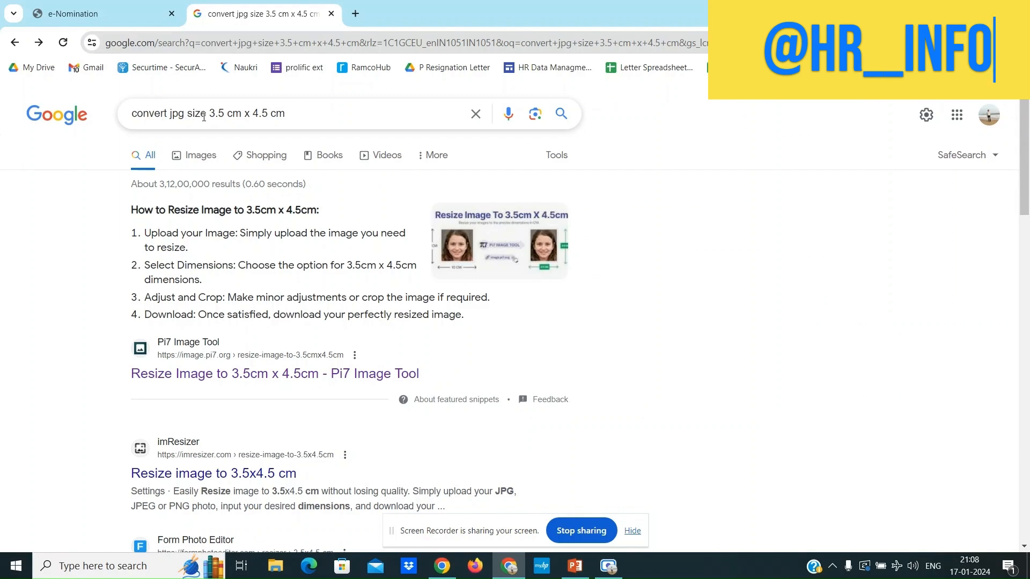
pyautogui.click(247, 375)
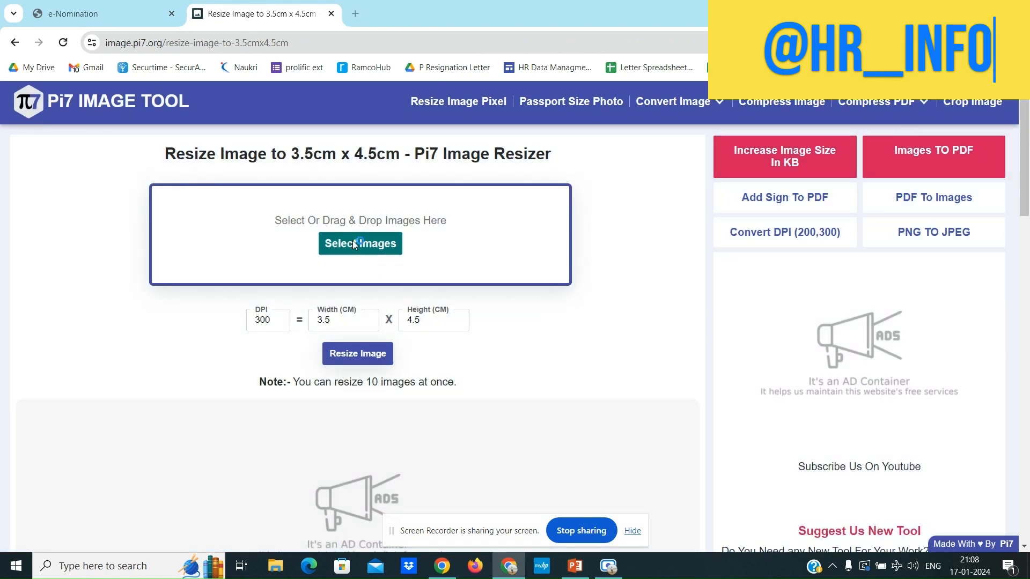
pyautogui.click(352, 243)
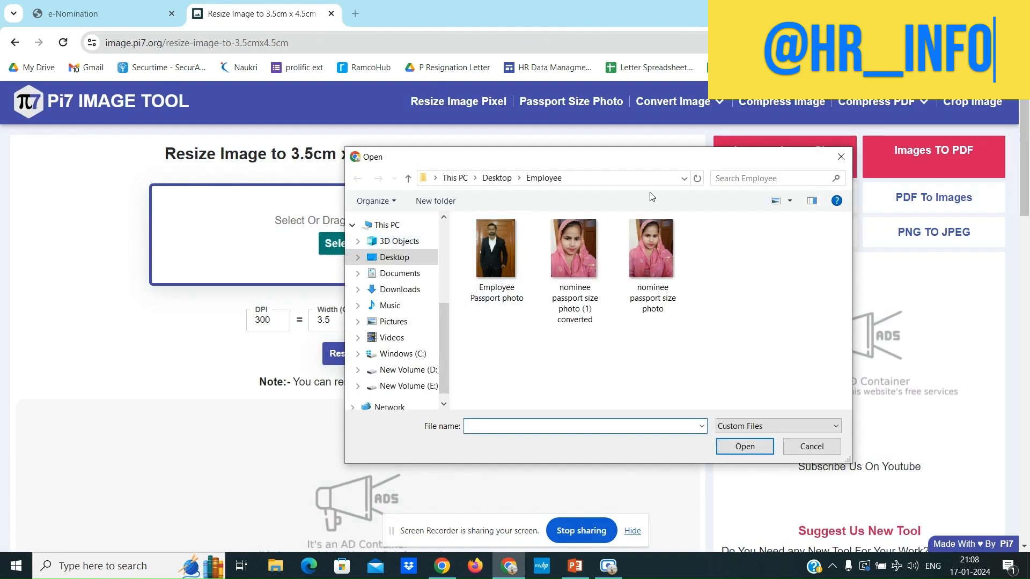
pyautogui.click(840, 156)
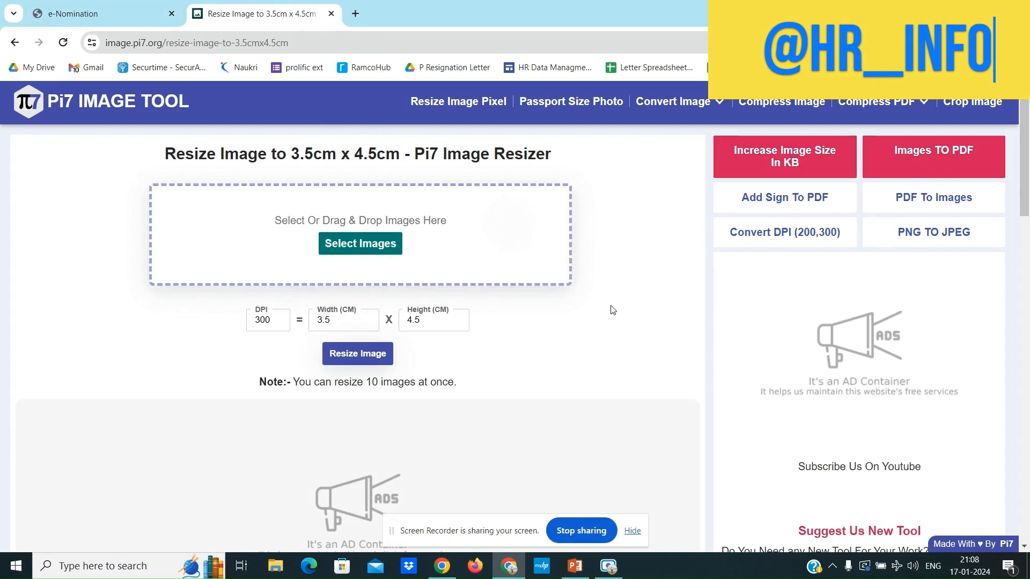
# Upload the resized nominee passport-size JPG from the Desktop as the family member's photograph after previewing it, and confirm the upload
pyautogui.click(101, 15)
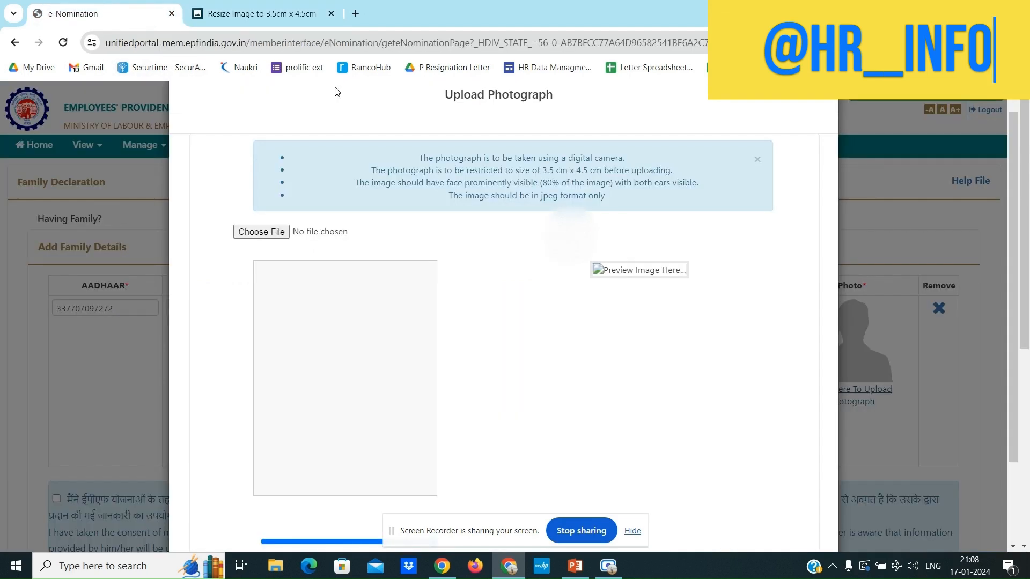
pyautogui.click(258, 234)
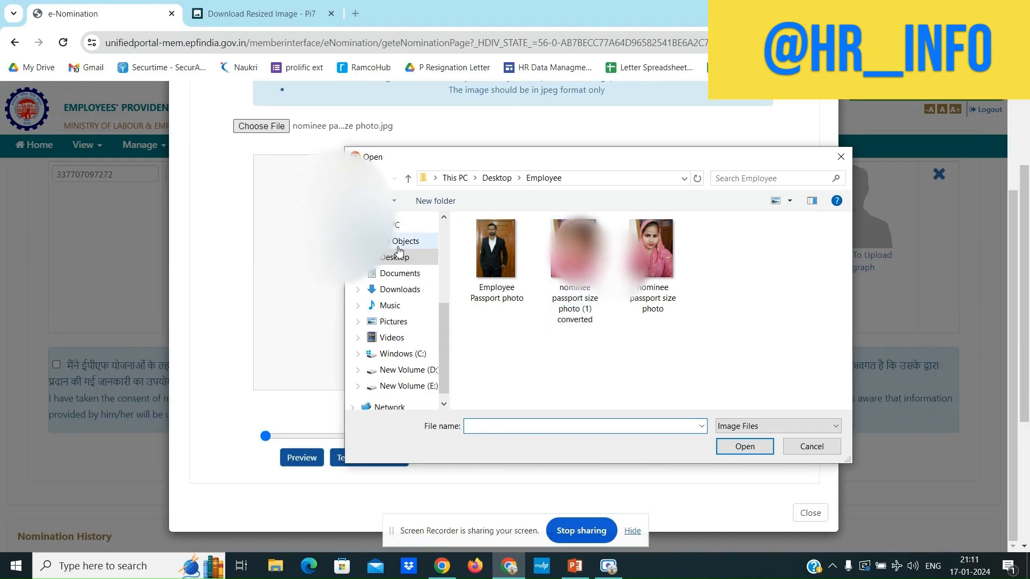
pyautogui.click(394, 258)
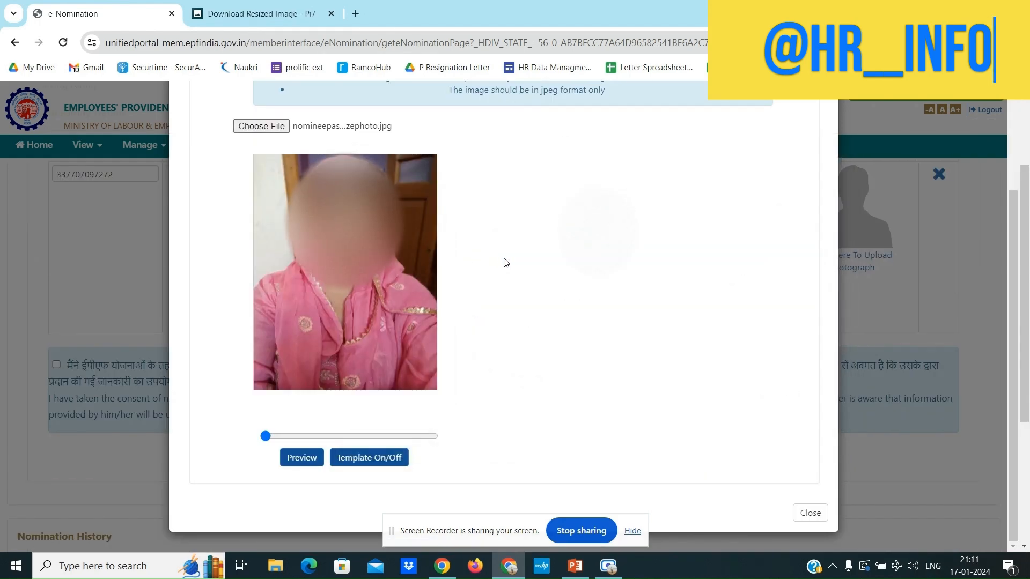
pyautogui.click(294, 459)
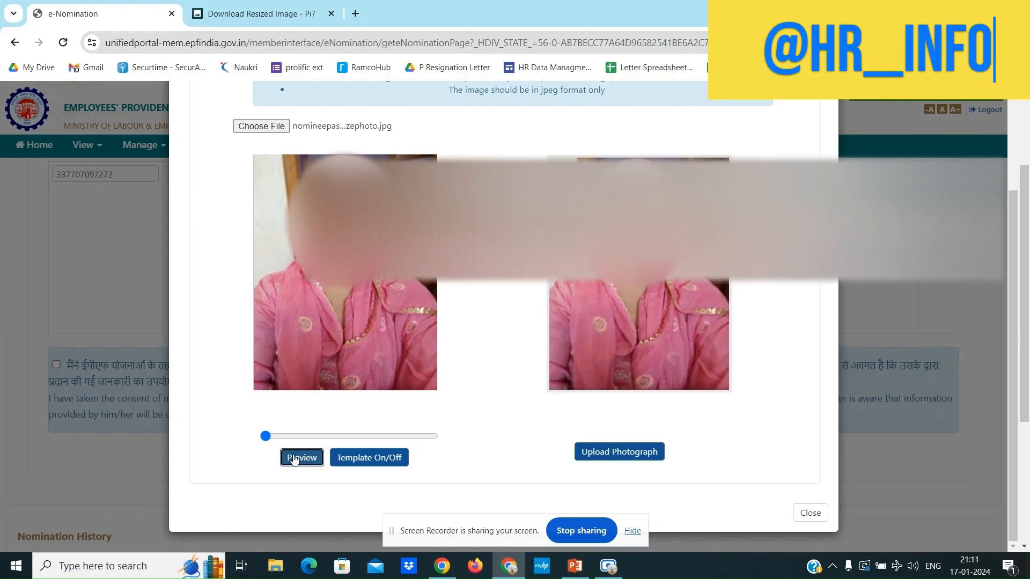
pyautogui.click(618, 453)
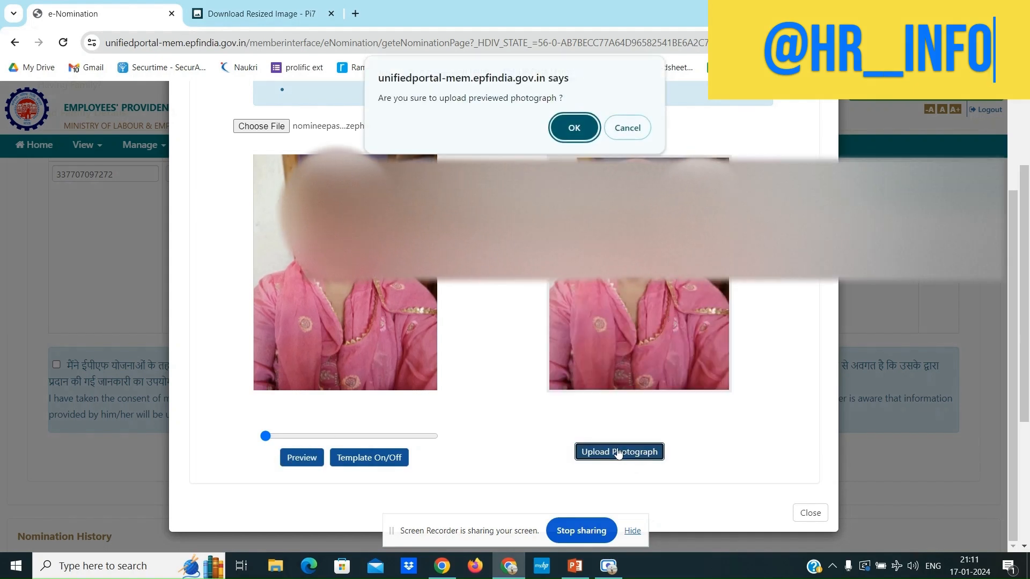
pyautogui.click(574, 127)
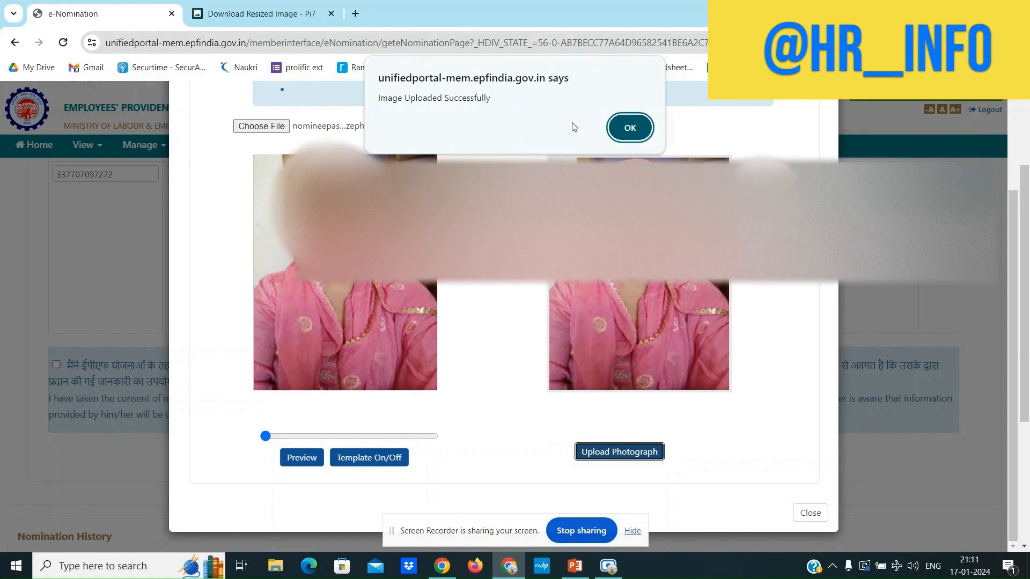
pyautogui.click(628, 127)
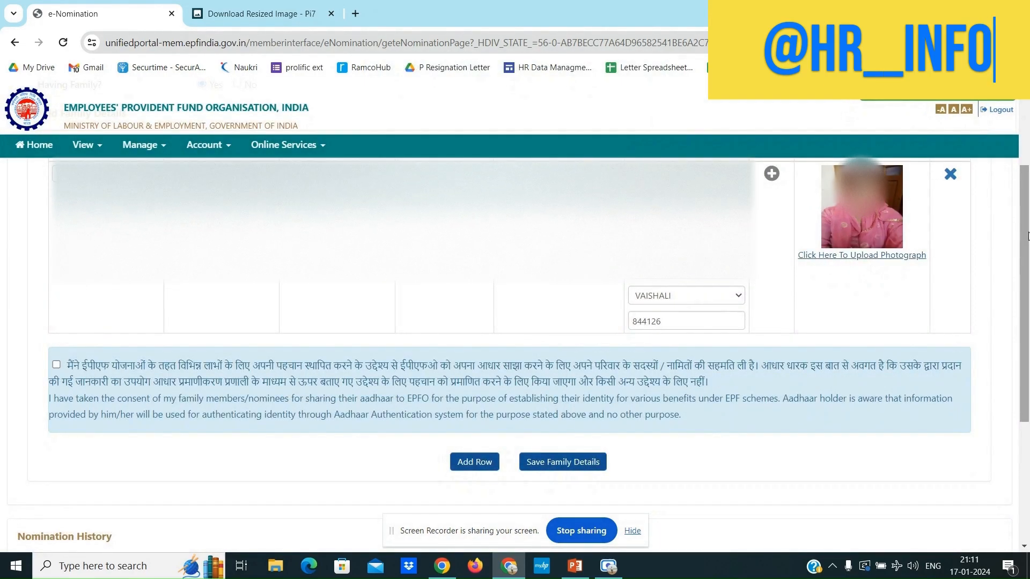
# Review the family member's entry, declare consent for sharing the family's Aadhaar details, and save the family details
pyautogui.moveTo(1027, 235)
pyautogui.mouseDown()
pyautogui.moveTo(1028, 167)
pyautogui.moveTo(1027, 262)
pyautogui.moveTo(1027, 193)
pyautogui.moveTo(1028, 239)
pyautogui.mouseUp()
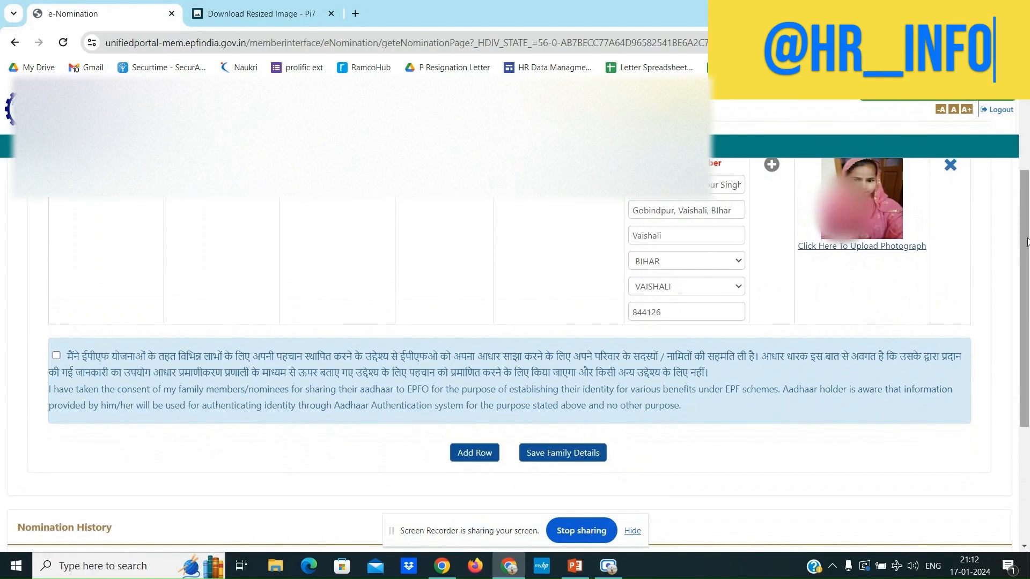
pyautogui.scroll(-3, 544, 300)
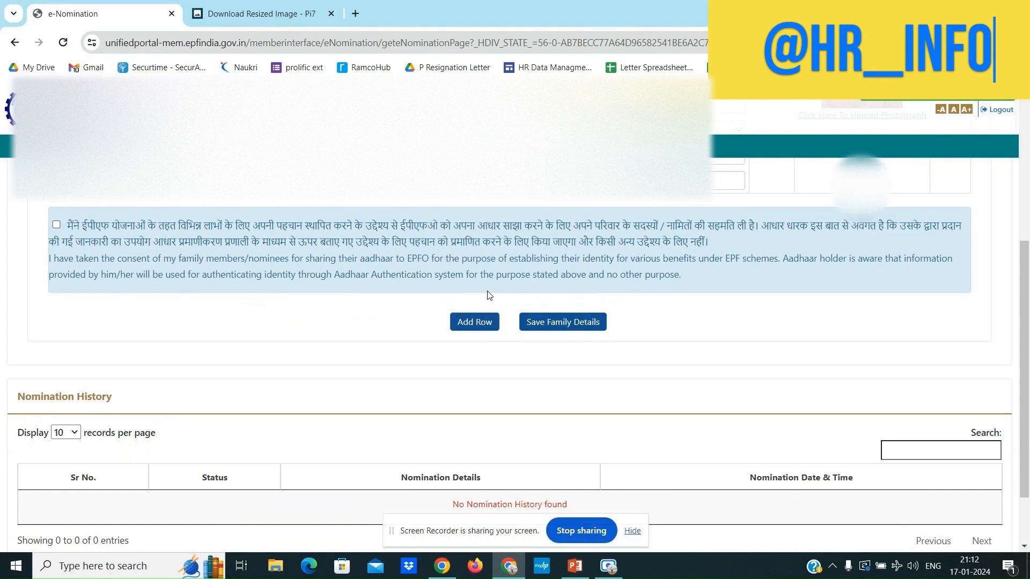
pyautogui.moveTo(1026, 265); pyautogui.dragTo(1027, 116)
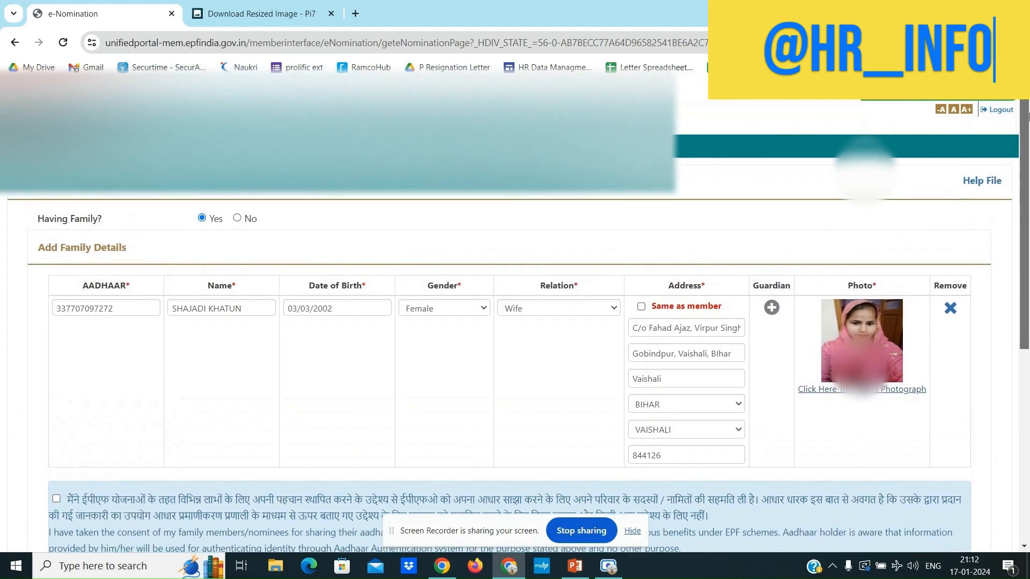
pyautogui.scroll(-3, 468, 229)
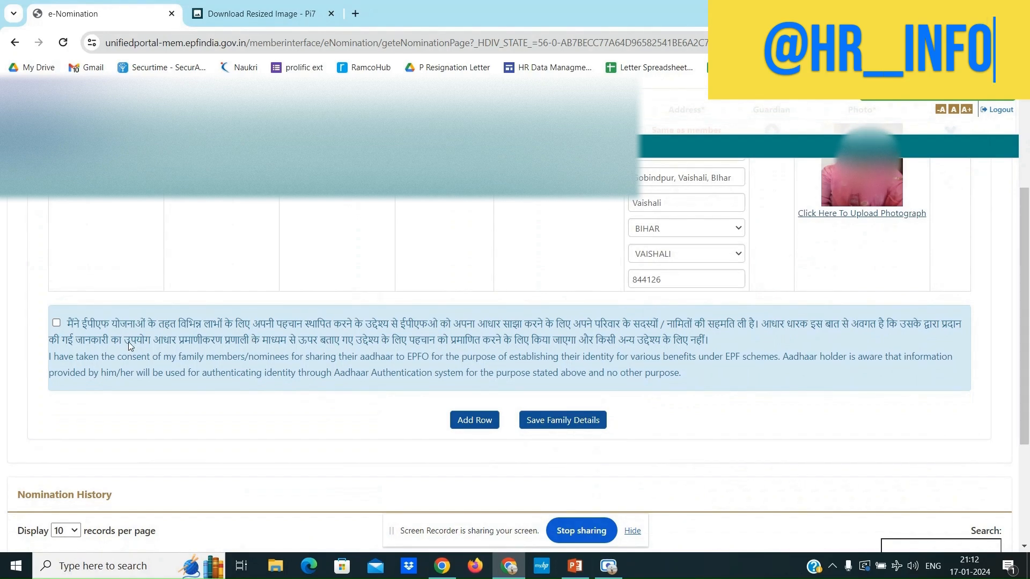
pyautogui.click(56, 323)
pyautogui.click(551, 418)
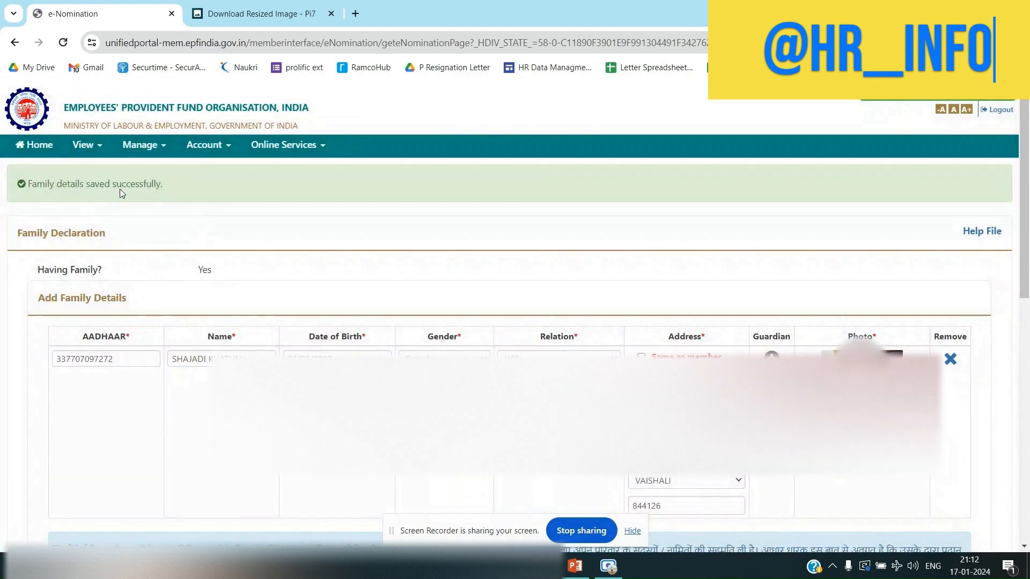
# Select the family member as EPF nominee with a 100% share and save the EPF nomination
pyautogui.click(1027, 310)
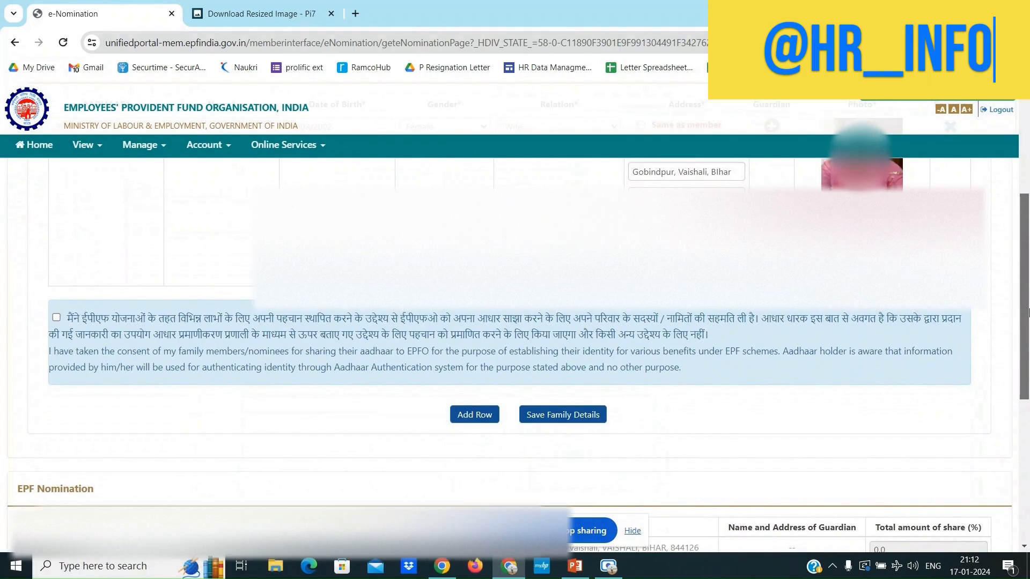
pyautogui.moveTo(1027, 310); pyautogui.dragTo(1028, 390)
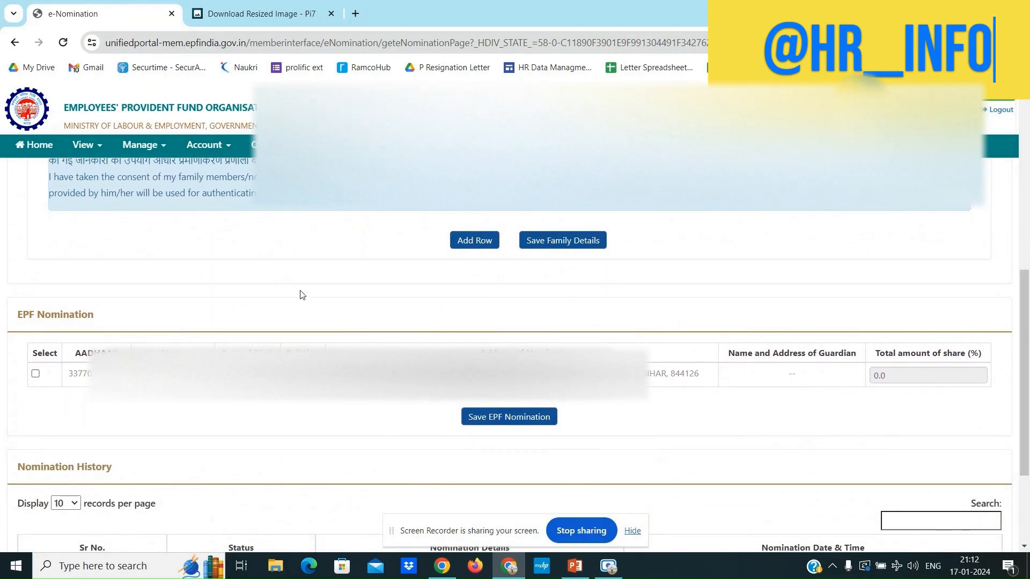
pyautogui.click(35, 373)
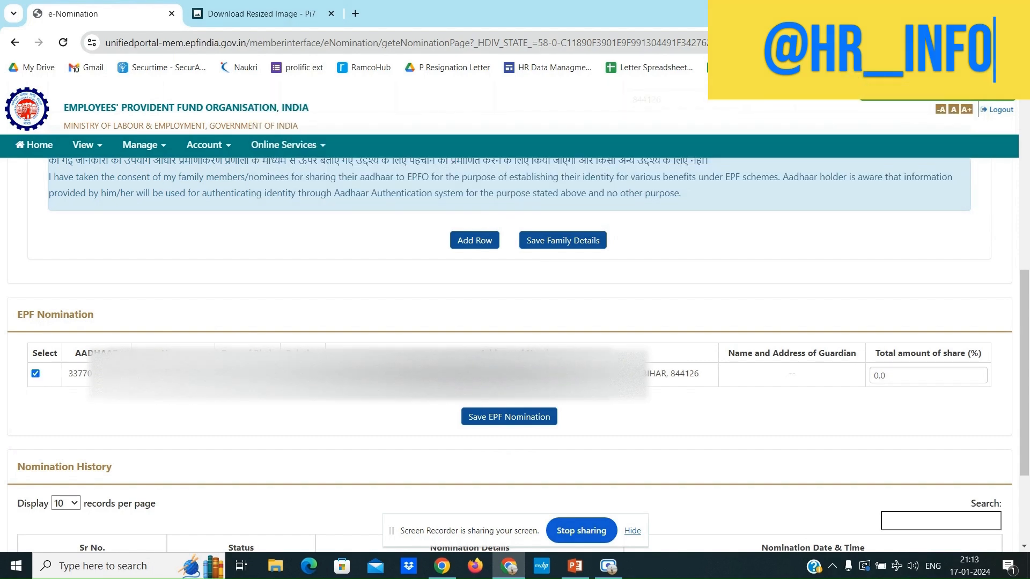
pyautogui.click(891, 374)
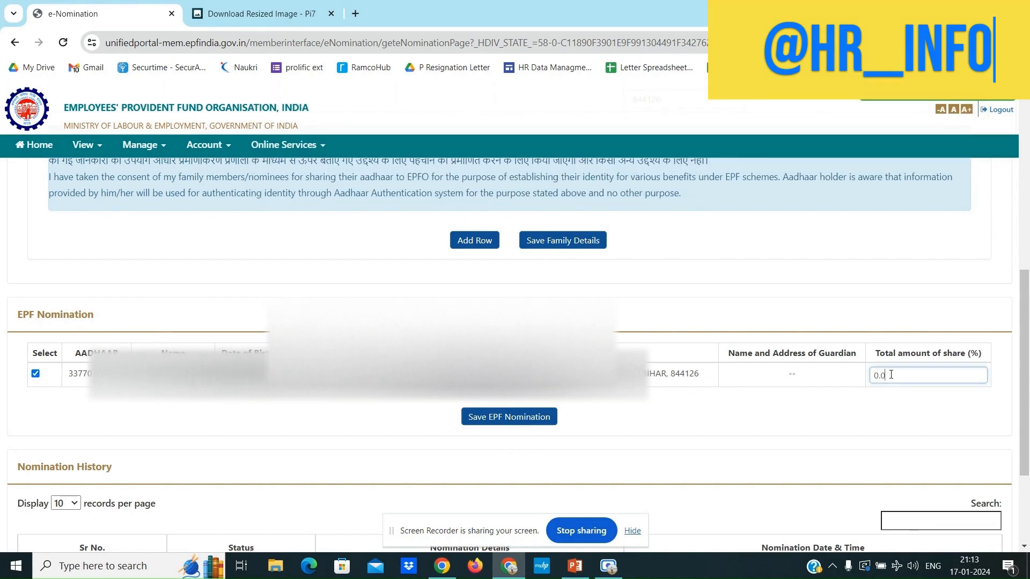
pyautogui.write('100')
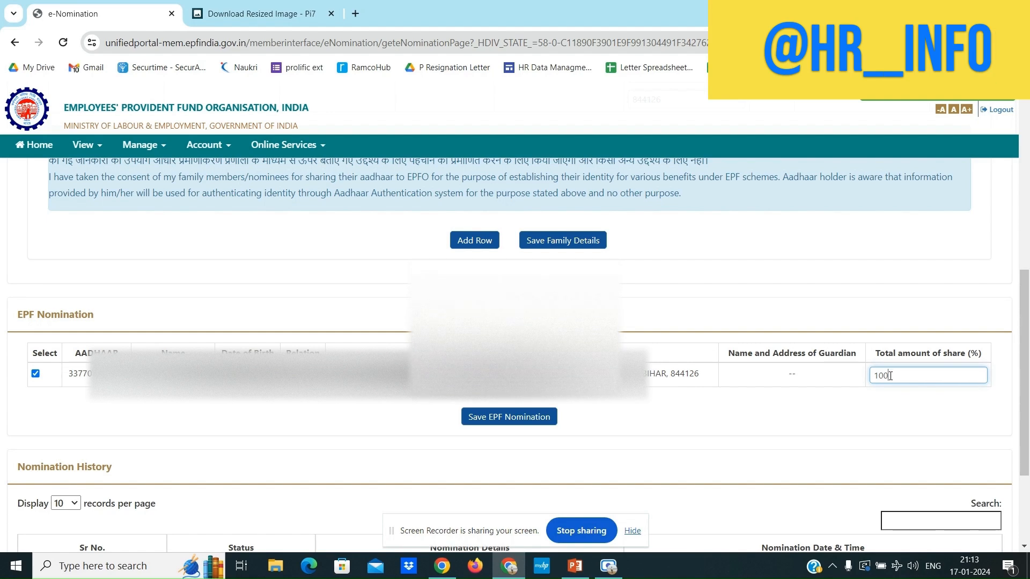
pyautogui.click(863, 410)
pyautogui.moveTo(1026, 350); pyautogui.dragTo(1028, 412)
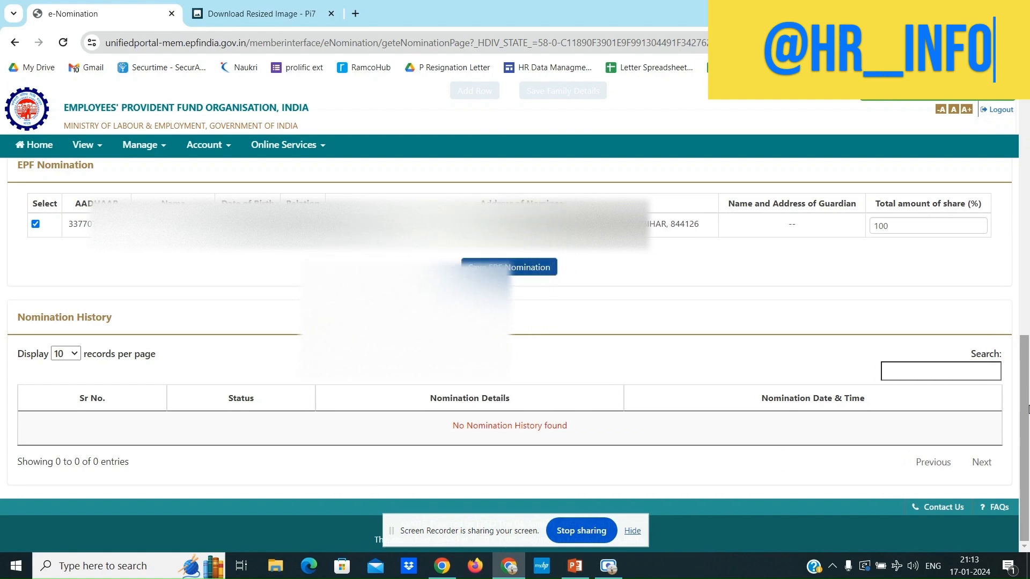
pyautogui.moveTo(1025, 409); pyautogui.dragTo(1026, 331)
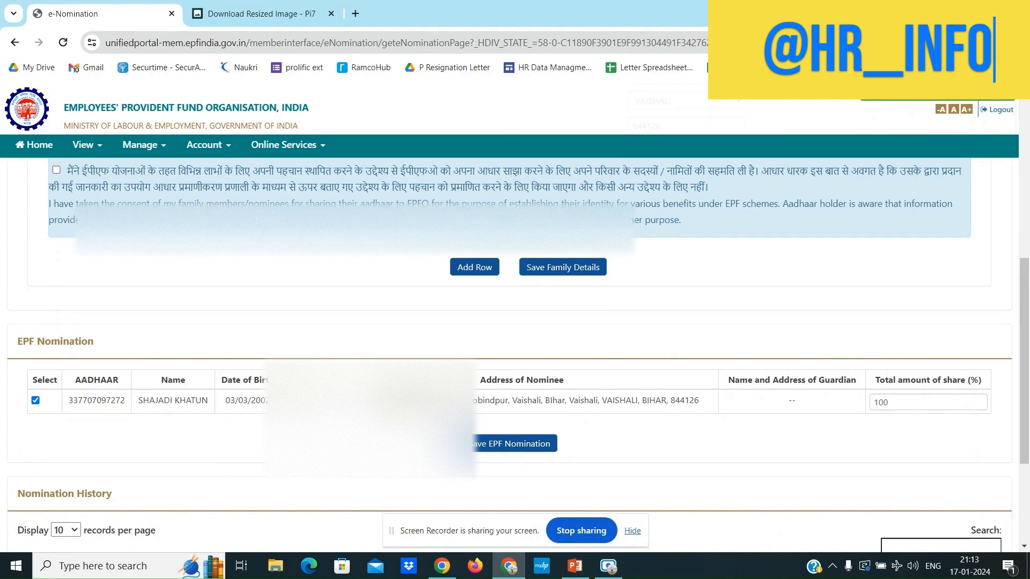
pyautogui.scroll(-3, 944, 409)
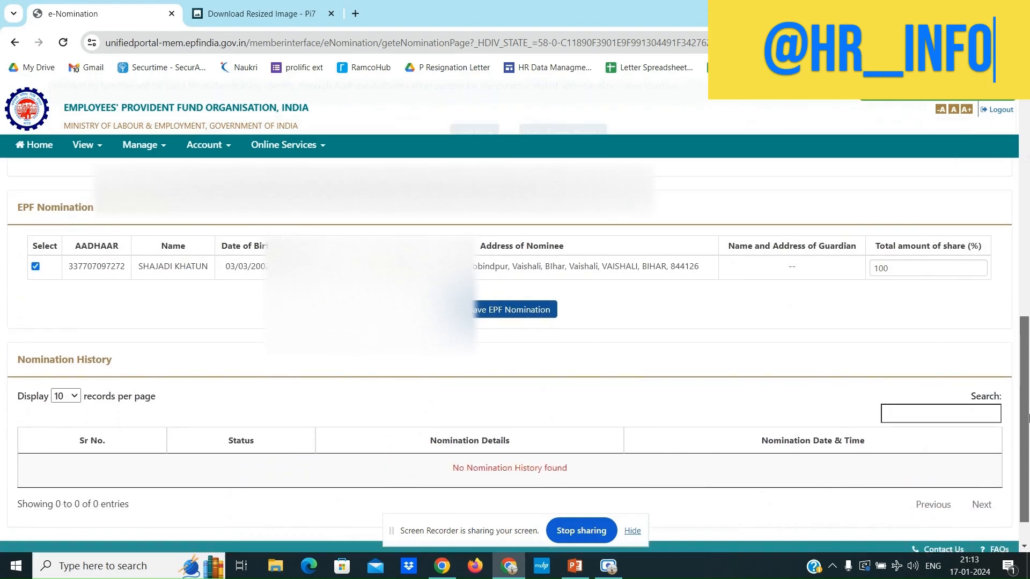
pyautogui.click(502, 269)
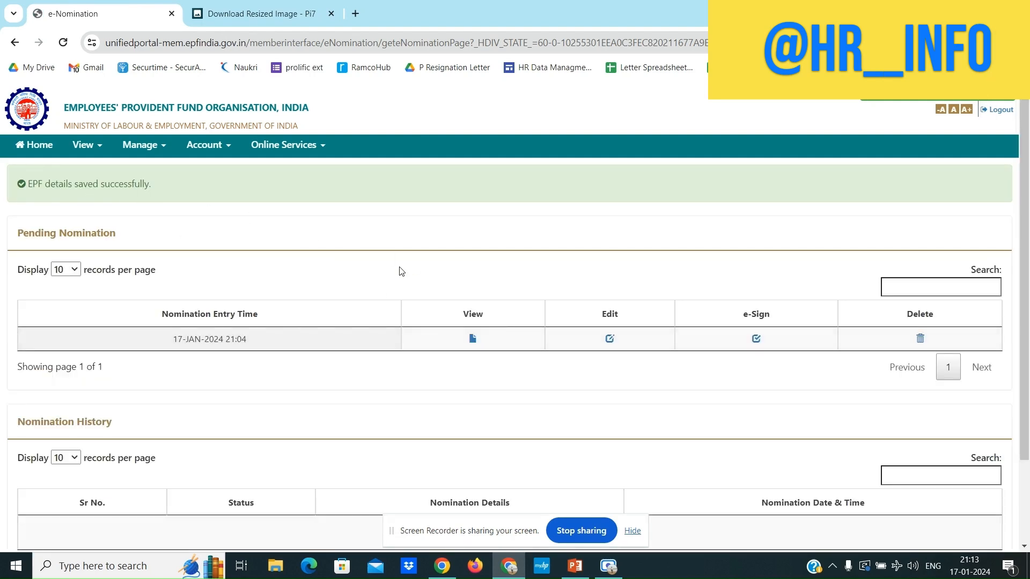
# E-sign the pending nomination, giving consent to use Aadhaar e-KYC data and submitting the Aadhaar number and OTP
pyautogui.click(755, 338)
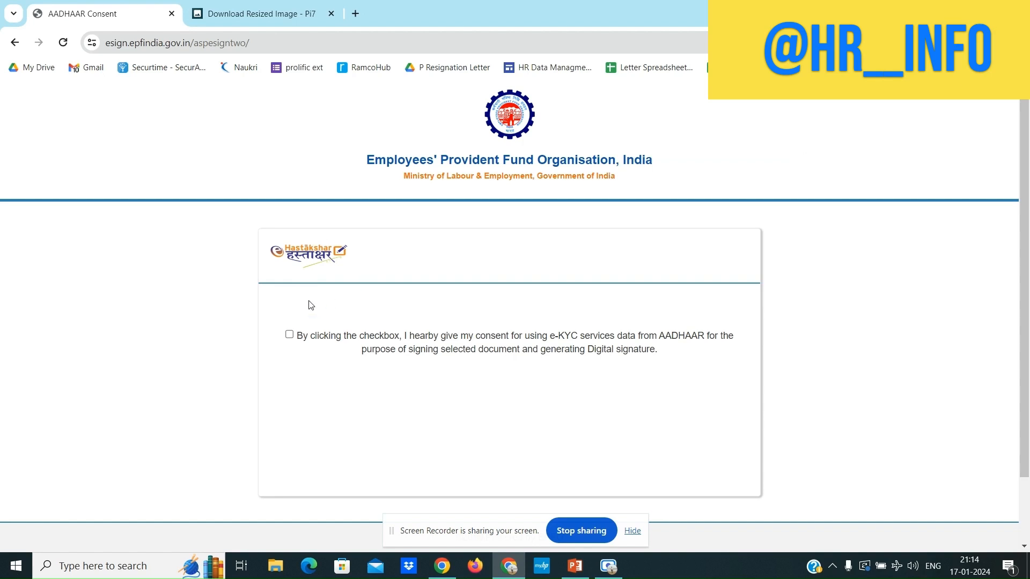
pyautogui.click(289, 335)
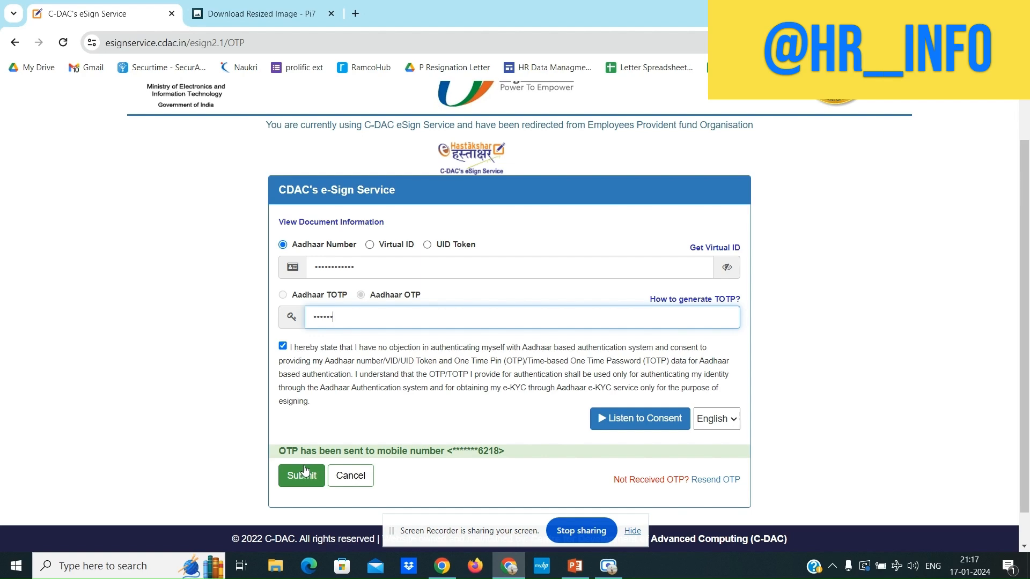
pyautogui.click(300, 466)
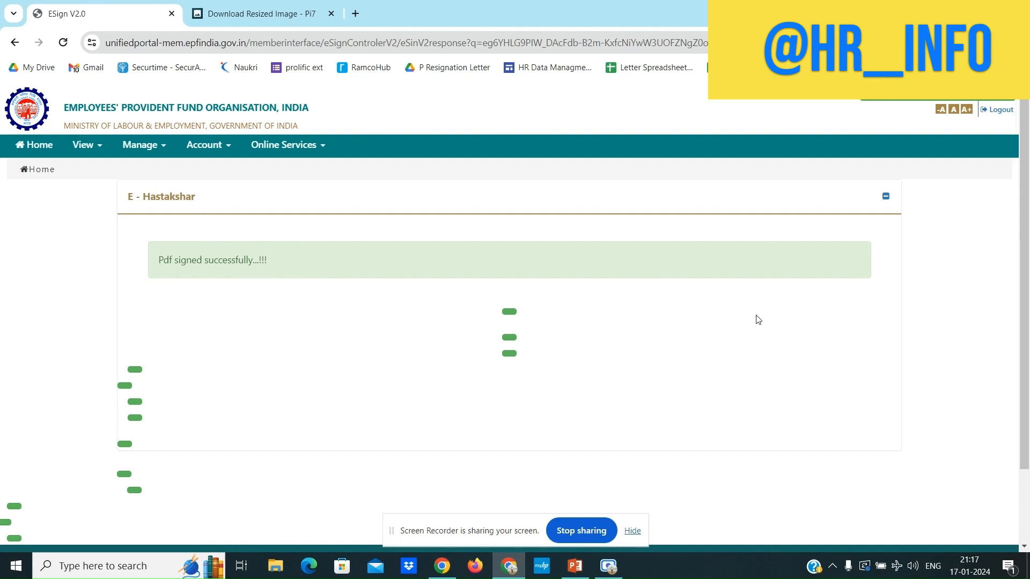
# Return to the E-Nomination page and check the nomination's status in the Nomination History
pyautogui.moveTo(1028, 234); pyautogui.dragTo(1028, 199)
pyautogui.click(135, 154)
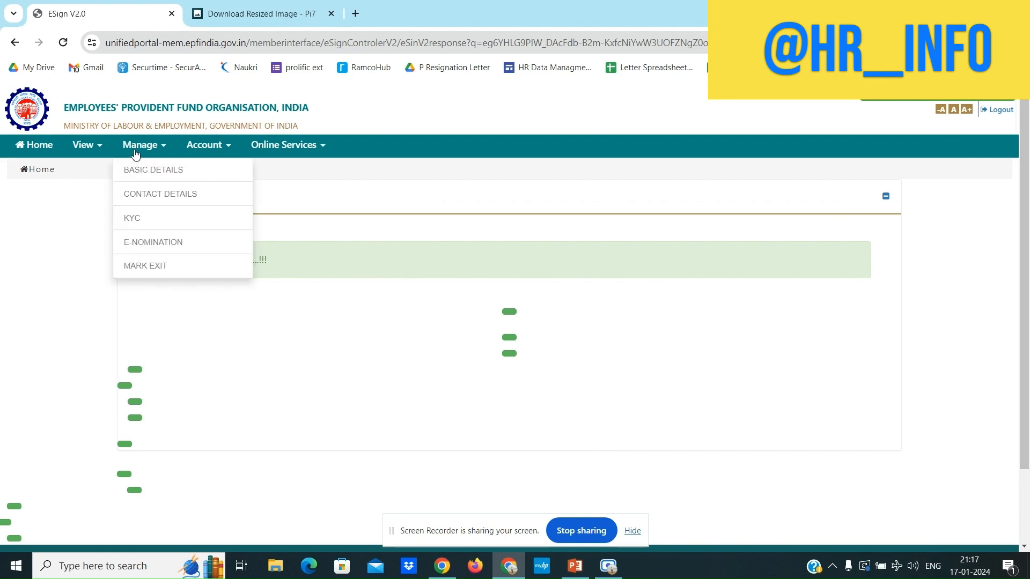
pyautogui.click(150, 244)
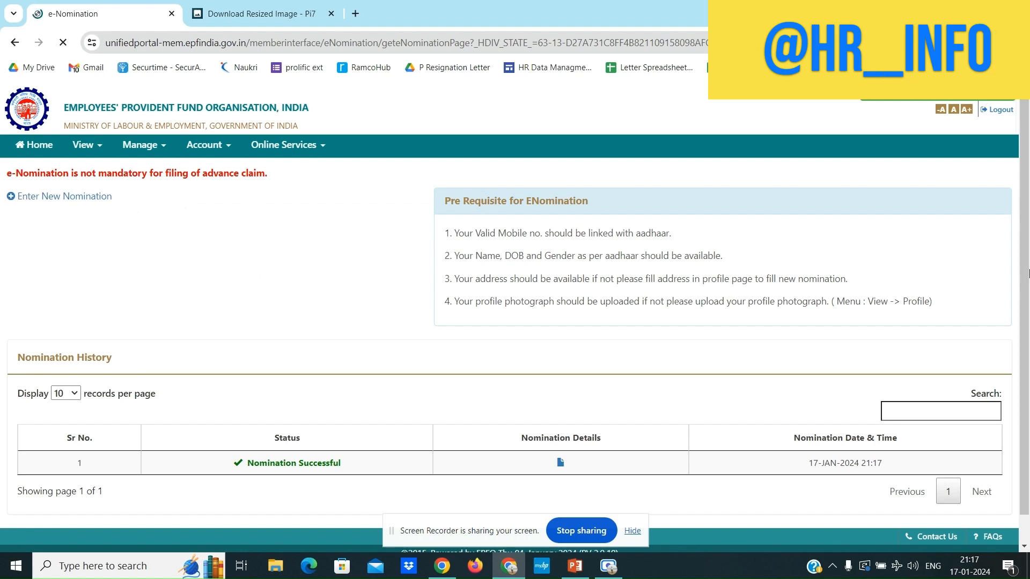
pyautogui.scroll(-1, 1028, 274)
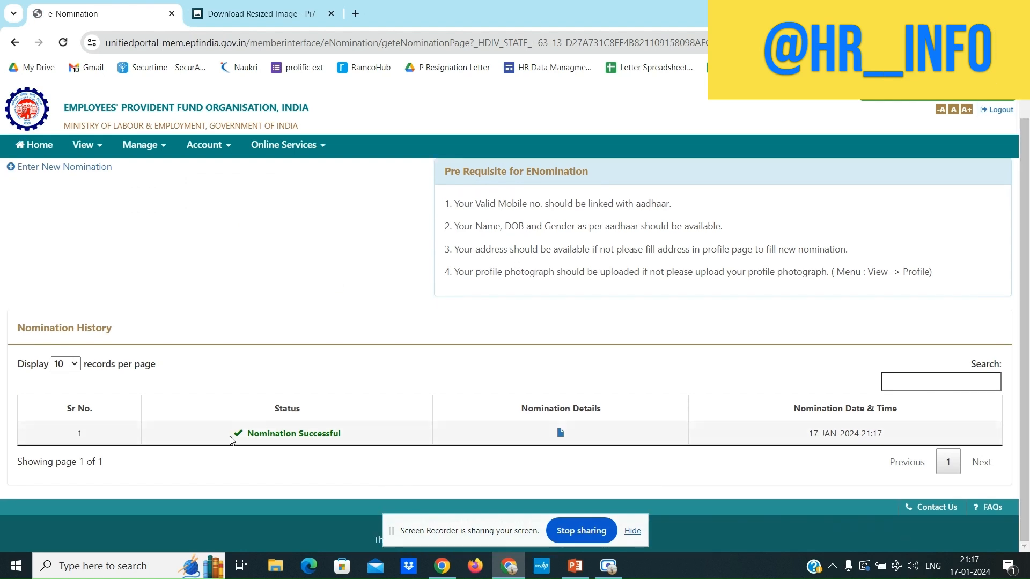
pyautogui.moveTo(215, 427); pyautogui.dragTo(370, 436)
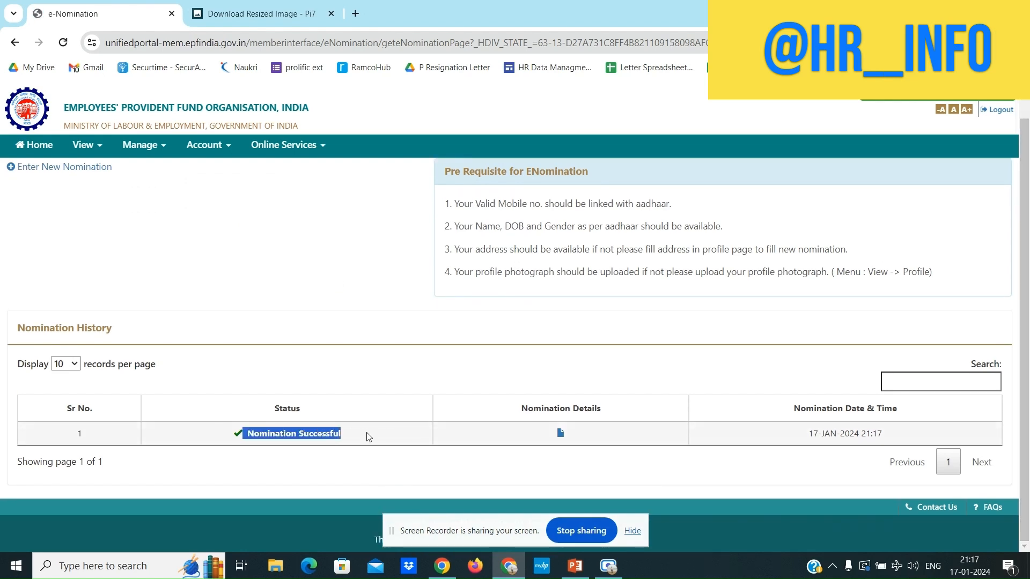
pyautogui.click(387, 438)
# Save the nomination details from the history as the PDF e-Nomination on the Desktop and show the file in its folder
pyautogui.click(561, 433)
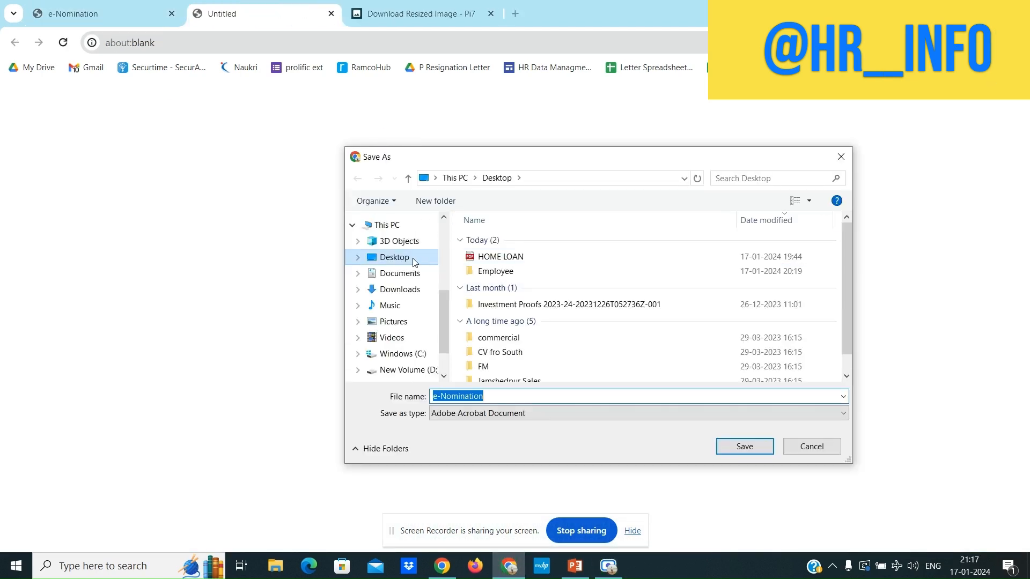
pyautogui.click(730, 446)
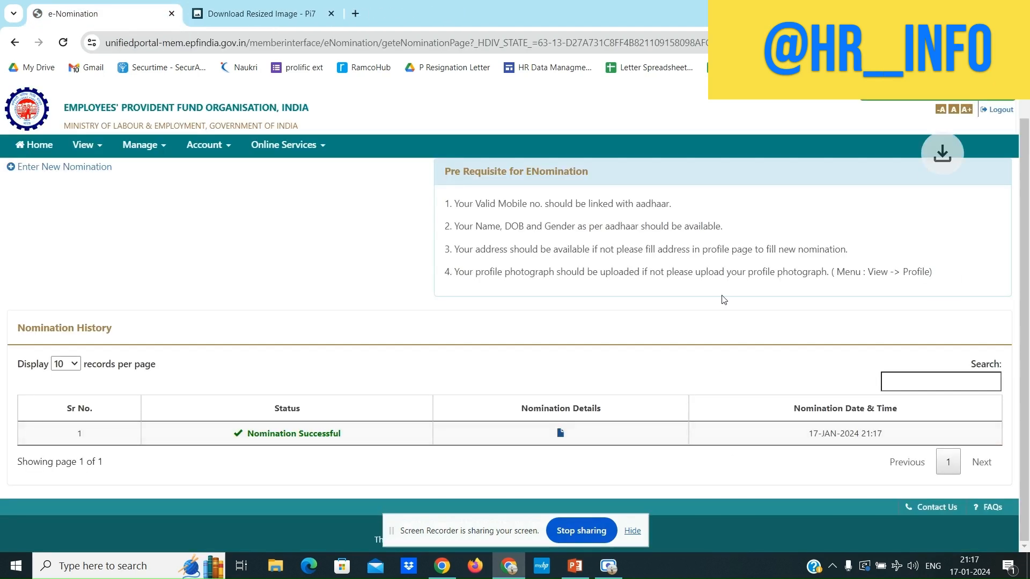
pyautogui.click(943, 43)
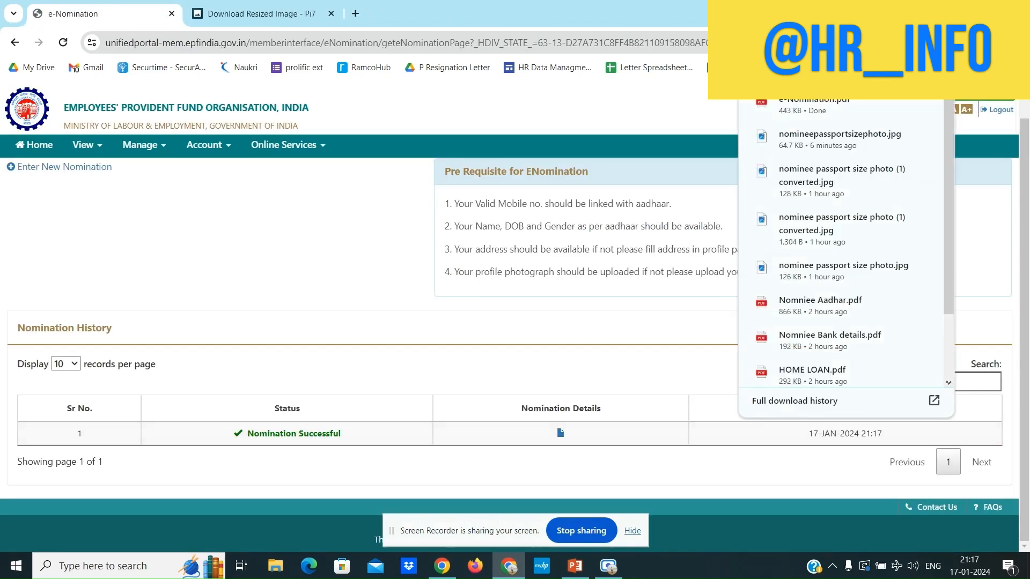
pyautogui.click(896, 105)
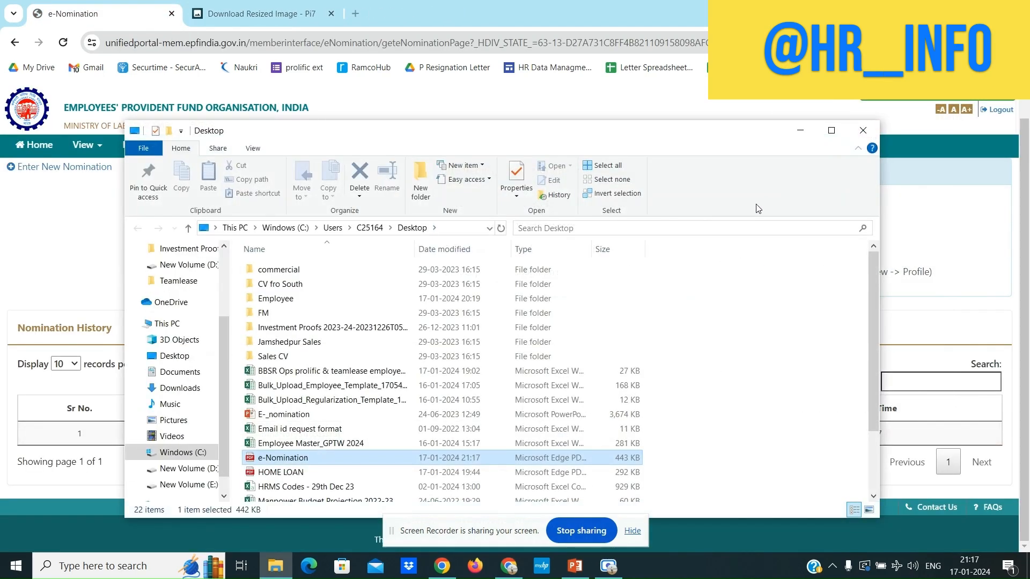
# Open the saved e-Nomination PDF, examine the member details on the declaration form, and close it
pyautogui.doubleClick(293, 458)
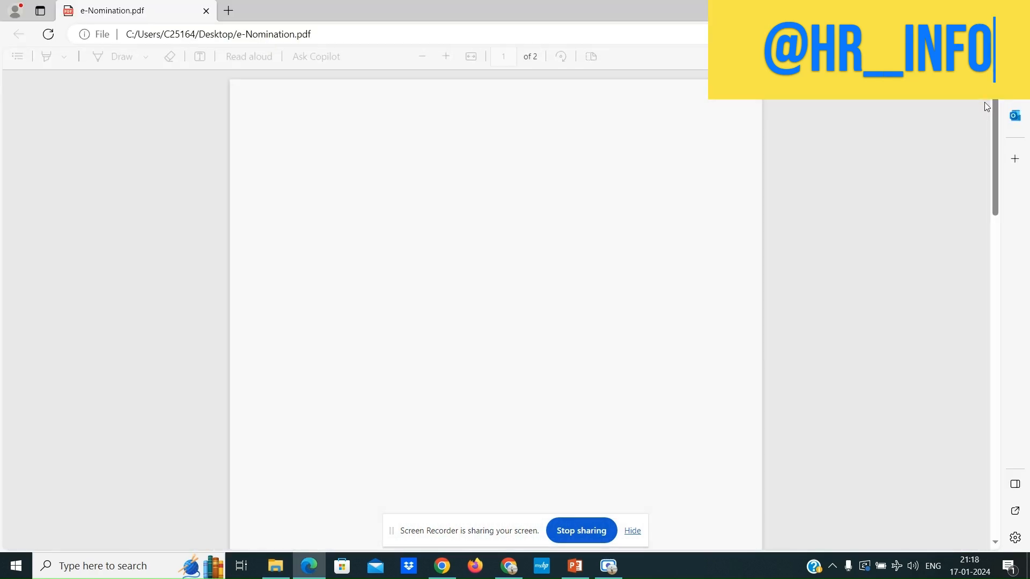
pyautogui.moveTo(993, 109); pyautogui.dragTo(982, 80)
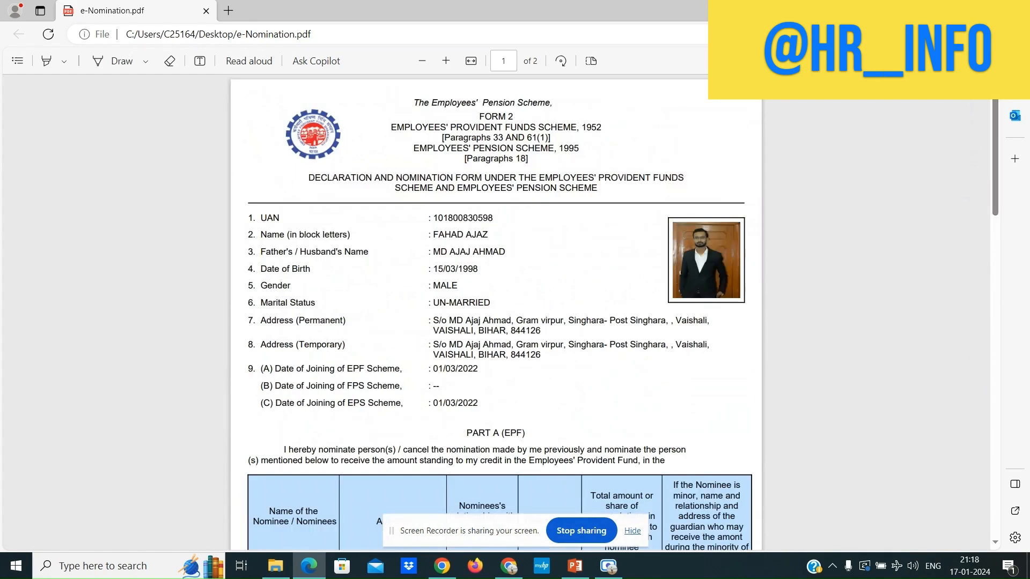
pyautogui.click(1017, 9)
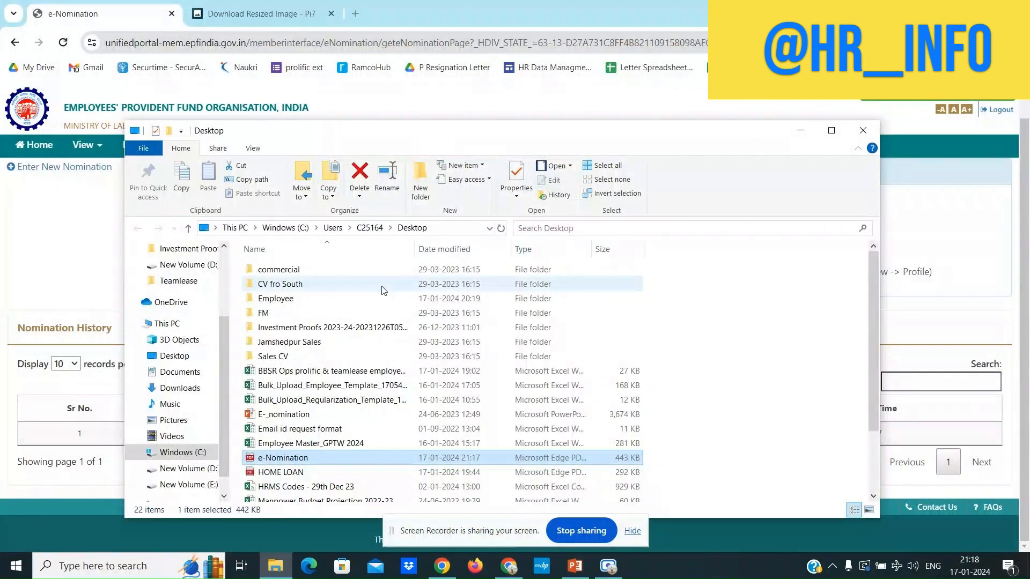